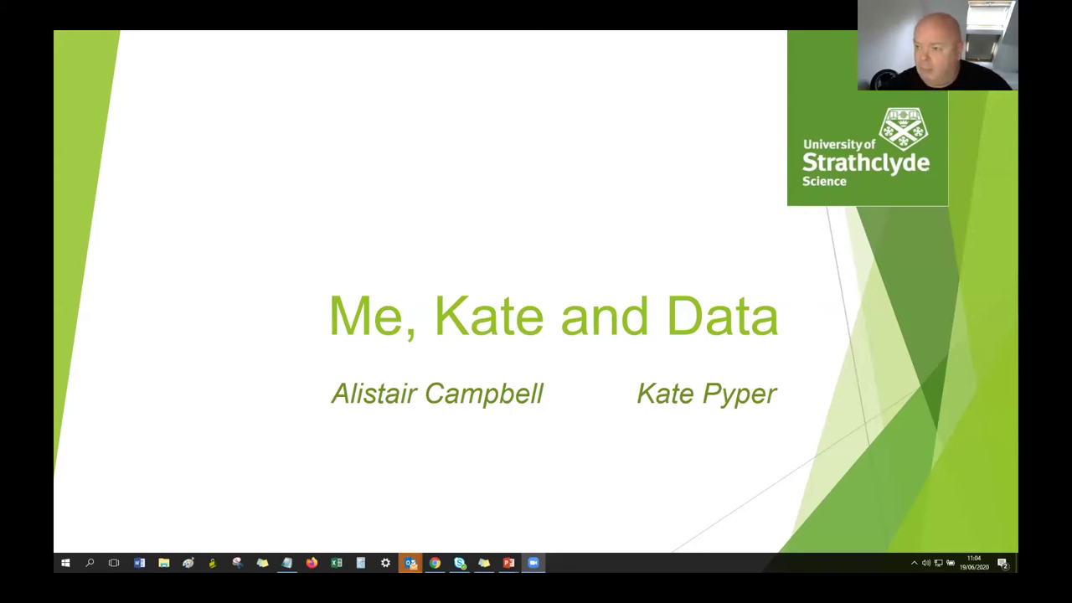
{"action": "left_click", "coordinate": [502, 215]}
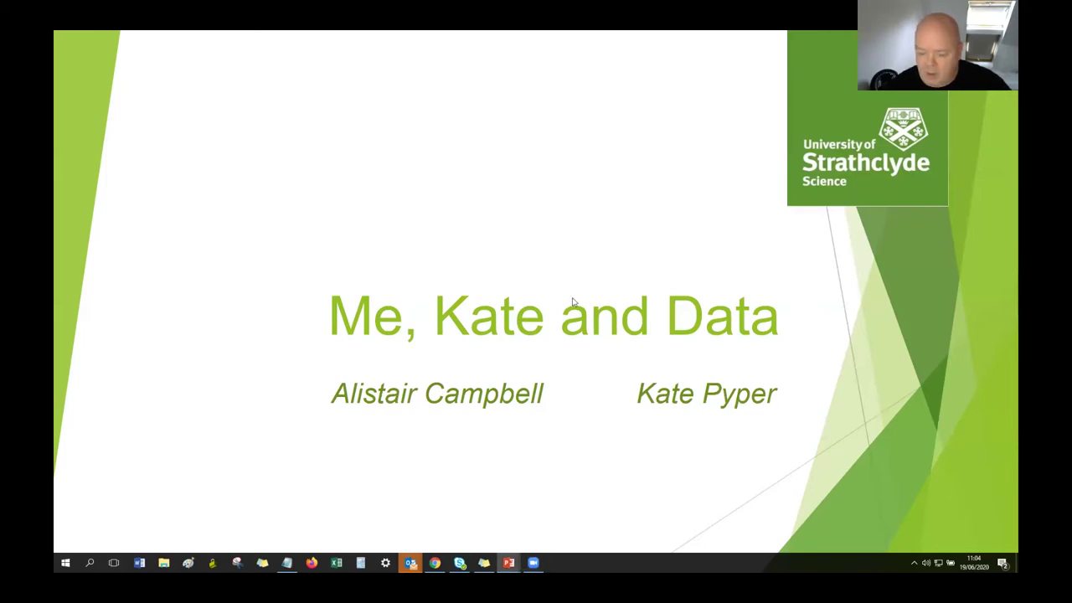
{"action": "key", "text": "Right"}
{"action": "key", "text": "Right"}
{"action": "key", "text": "Left"}
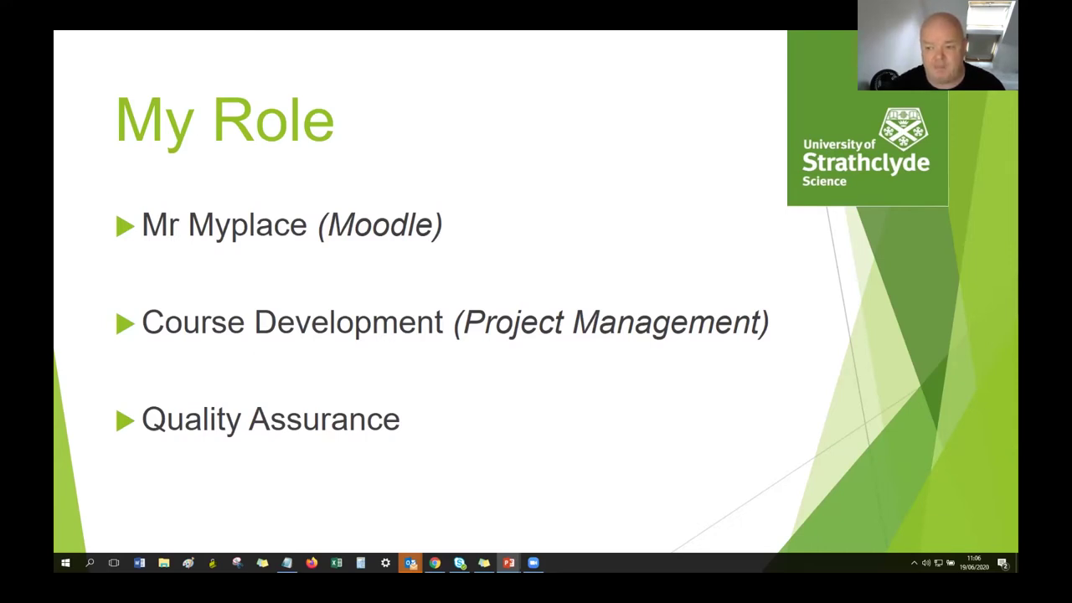
{"action": "key", "text": "Right"}
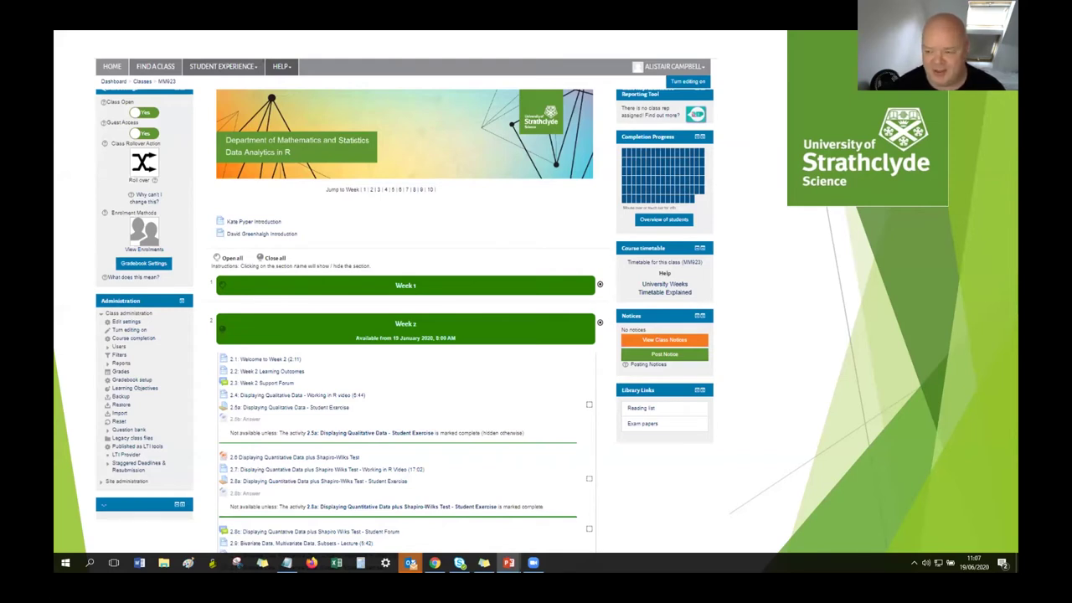
{"action": "key", "text": "Right"}
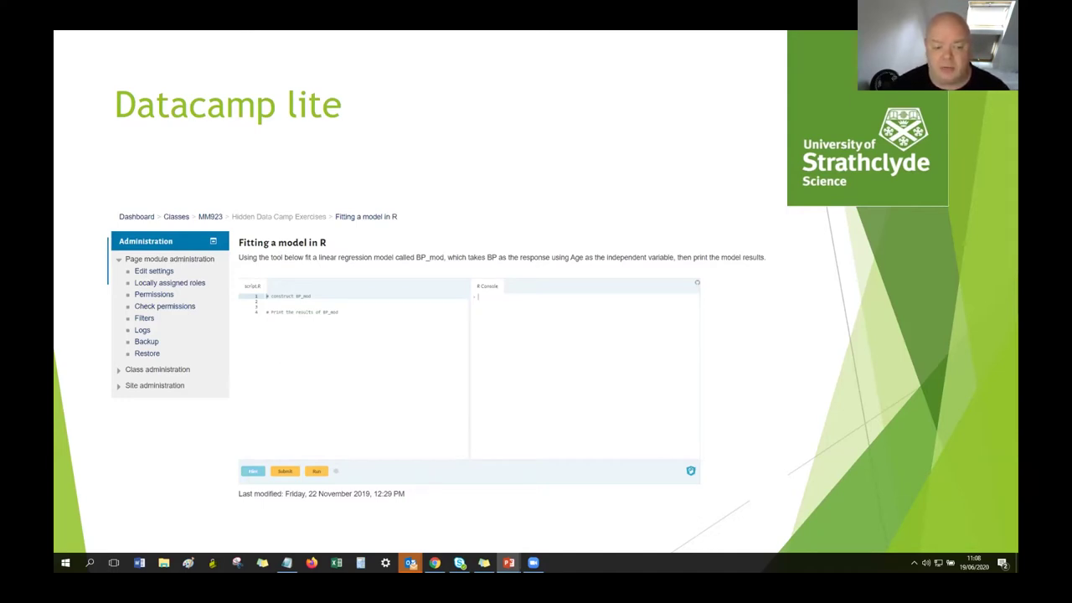
{"action": "key", "text": "alt+Tab"}
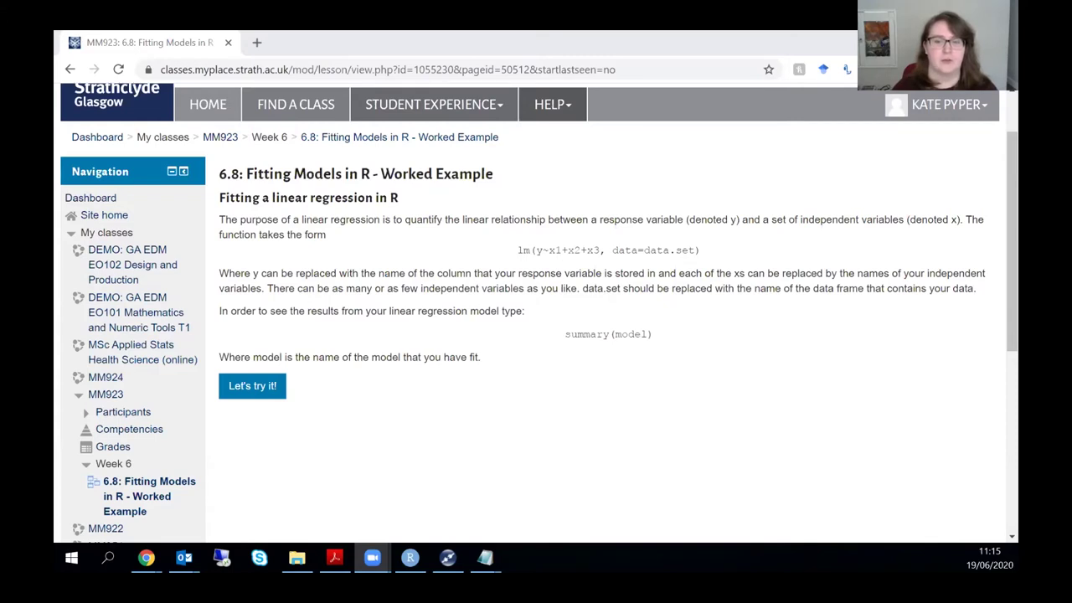
Step: Switch to Chrome, continue the 6.8 Fitting Models in R lesson and open the exercise "Fitting a model in R"
{"action": "key", "text": "alt+Tab"}
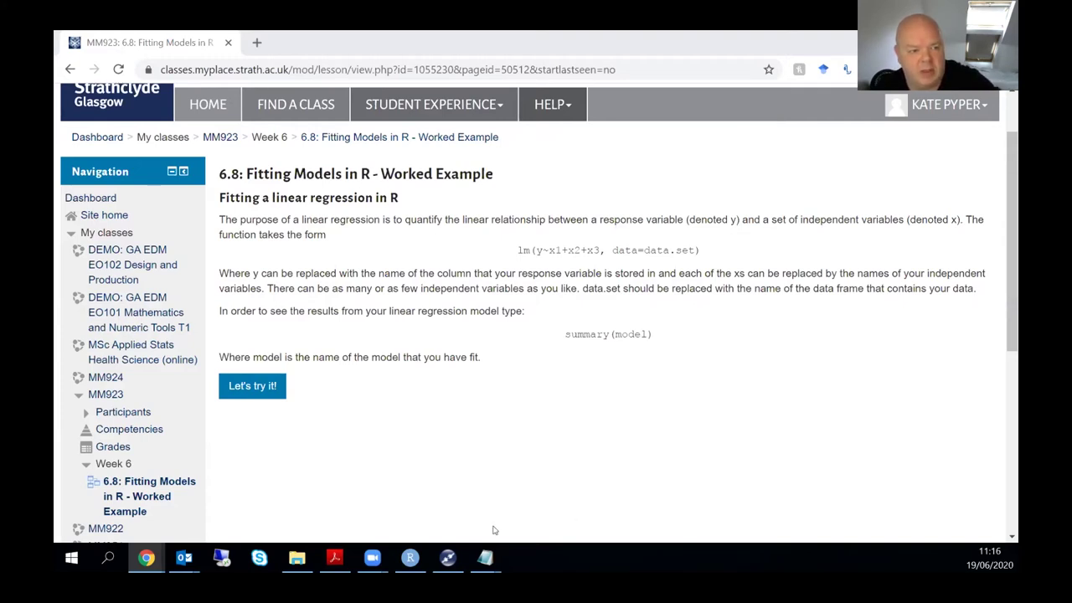
{"action": "left_click", "coordinate": [248, 387]}
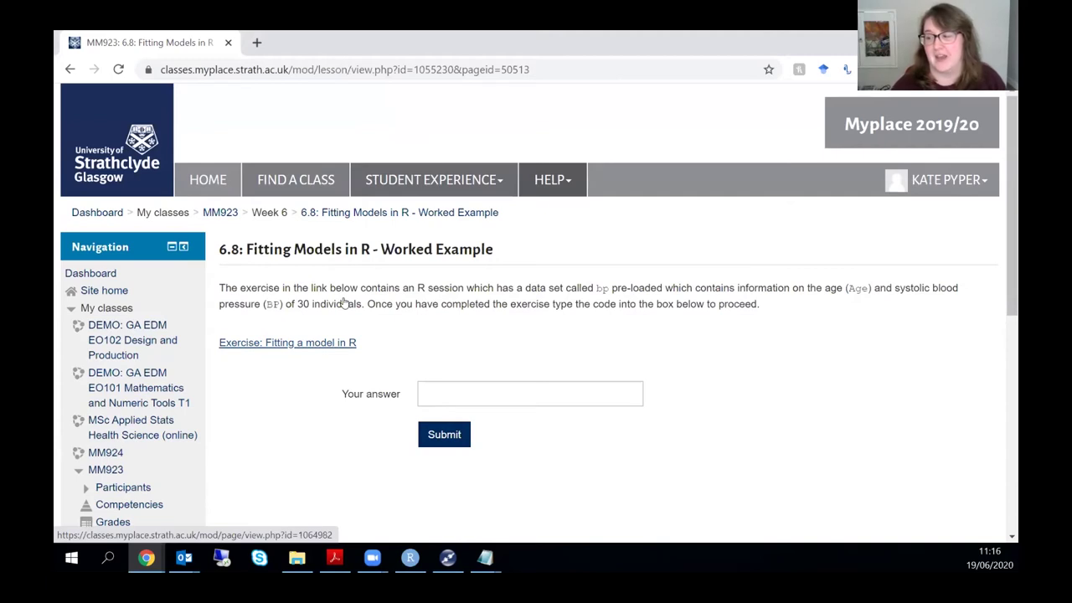
{"action": "left_click", "coordinate": [316, 349]}
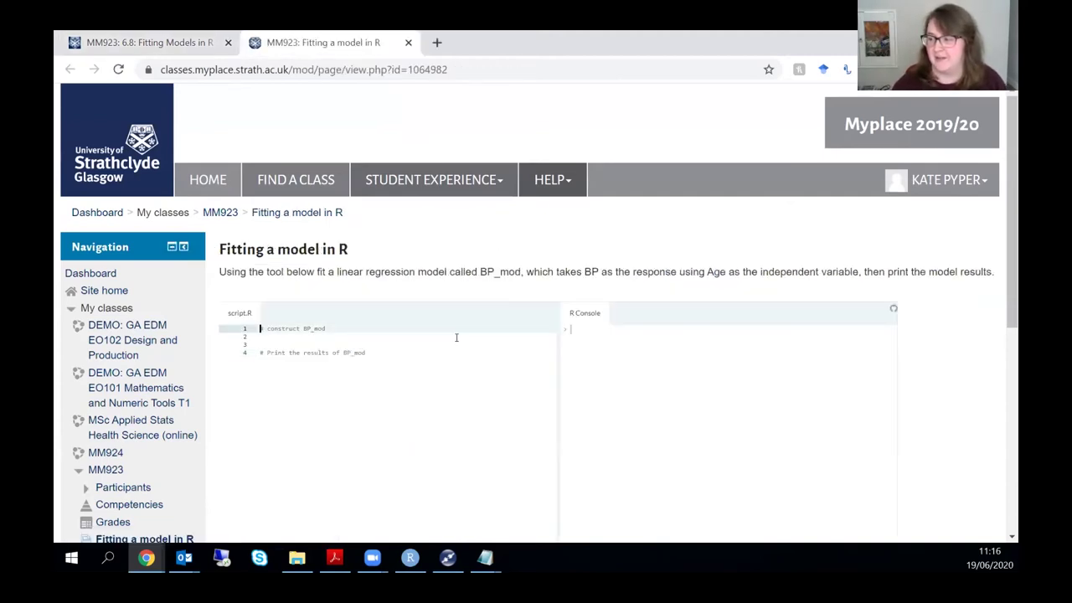
Step: Write BP_mod <- lm(bp$BP~bp$Age) in script.R beneath the "construct BP_mod" comment
{"action": "scroll", "coordinate": [456, 339], "scroll_direction": "down", "scroll_amount": 3}
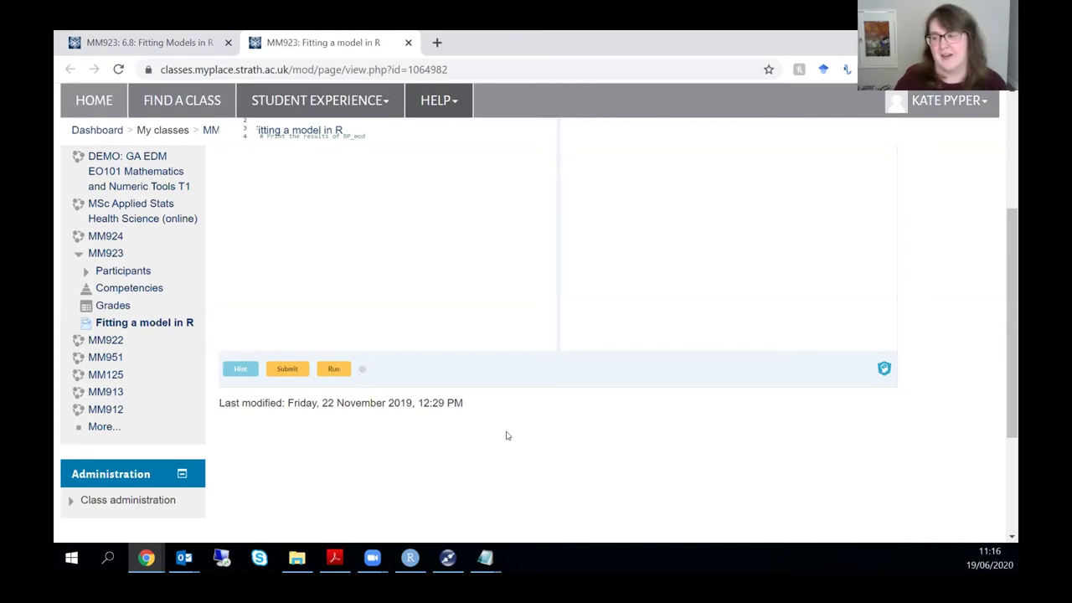
{"action": "scroll", "coordinate": [548, 446], "scroll_direction": "up", "scroll_amount": 3}
{"action": "scroll", "coordinate": [549, 444], "scroll_direction": "down", "scroll_amount": 2}
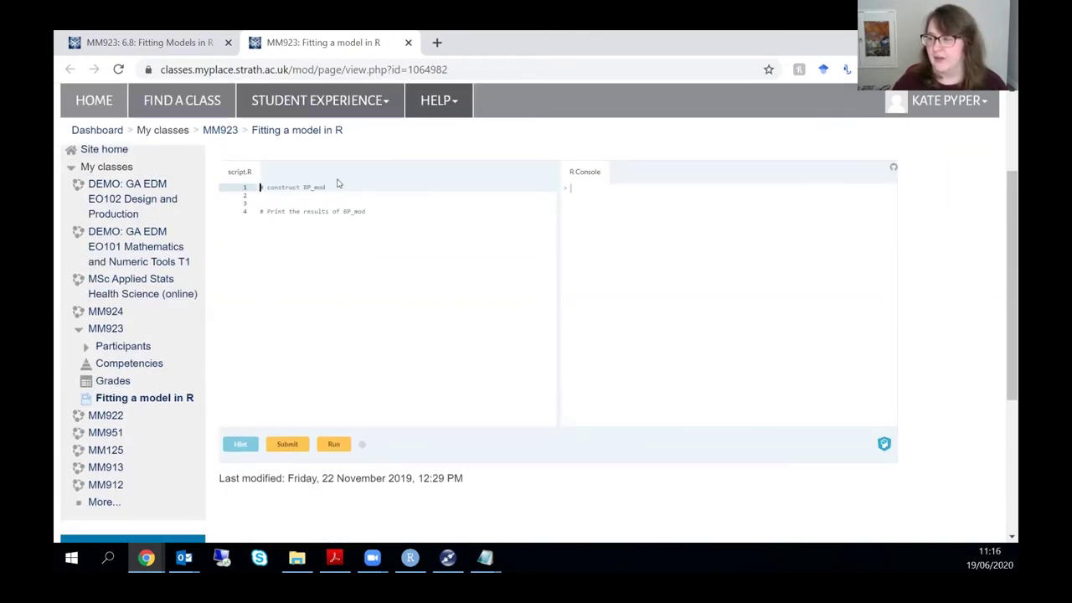
{"action": "left_click", "coordinate": [328, 204]}
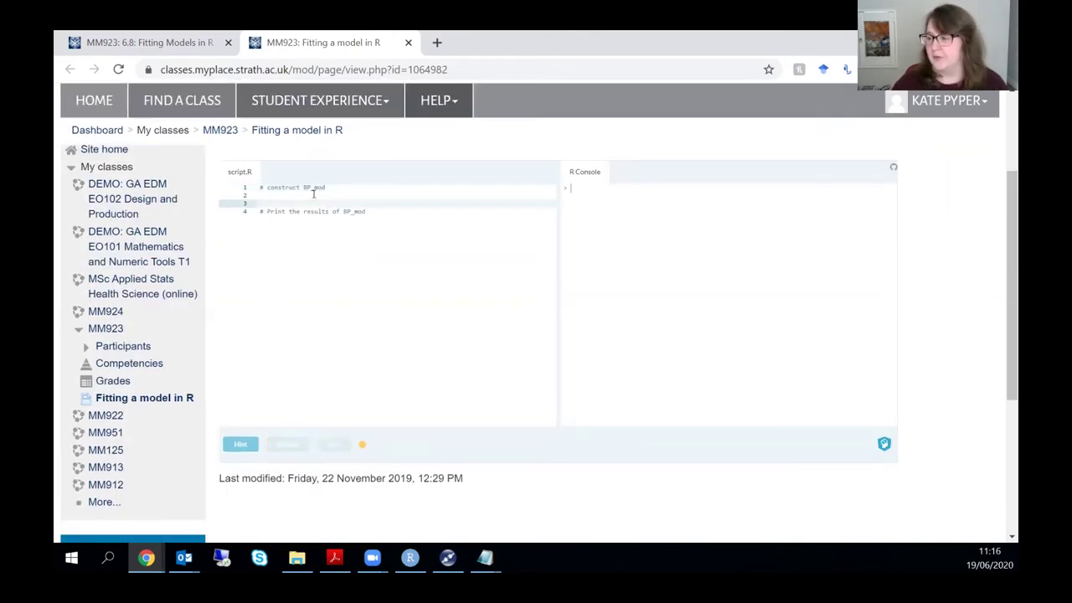
{"action": "left_click", "coordinate": [316, 195]}
{"action": "scroll", "coordinate": [886, 263], "scroll_direction": "up", "scroll_amount": 2}
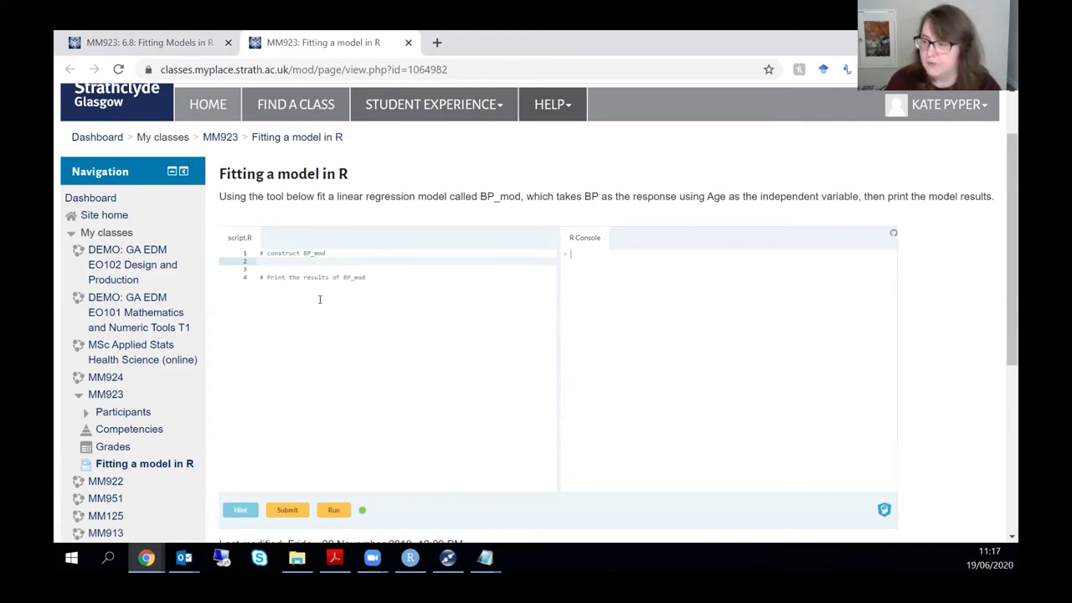
{"action": "type", "text": "BP"}
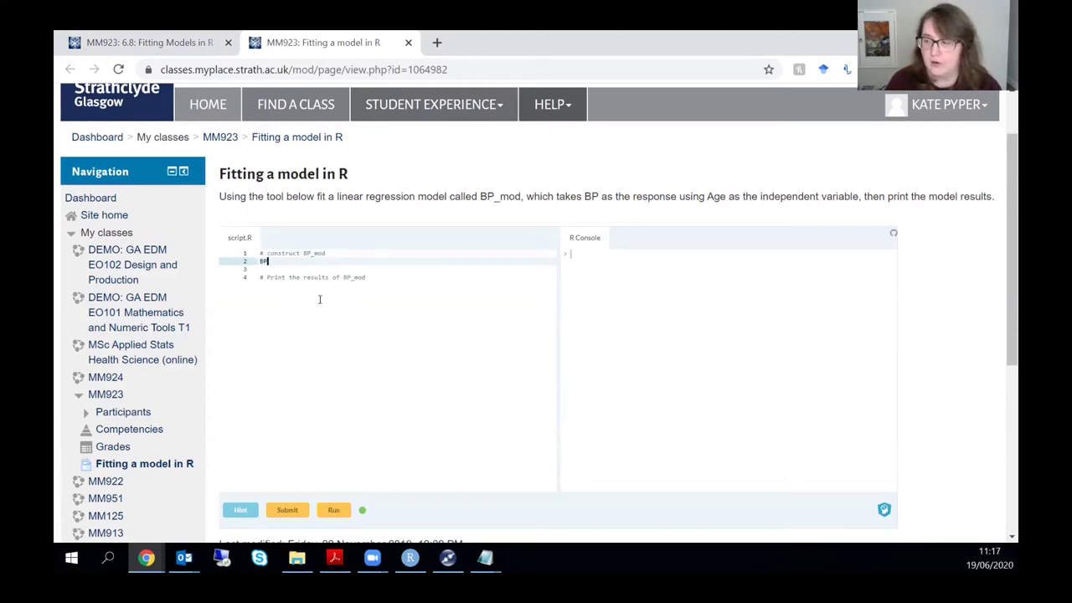
{"action": "type", "text": "_mod"}
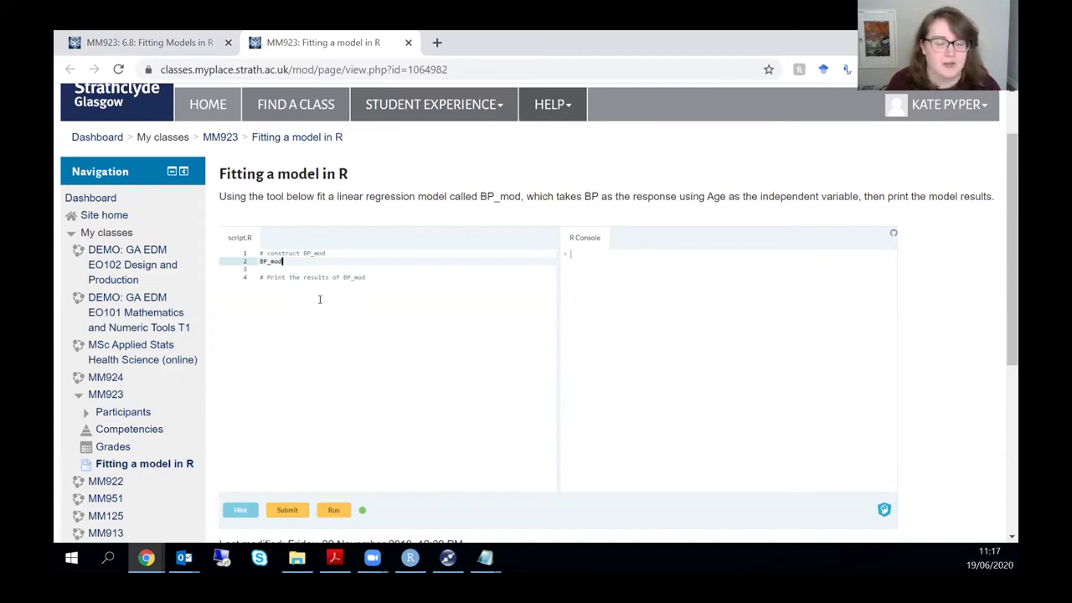
{"action": "type", "text": " <- l"}
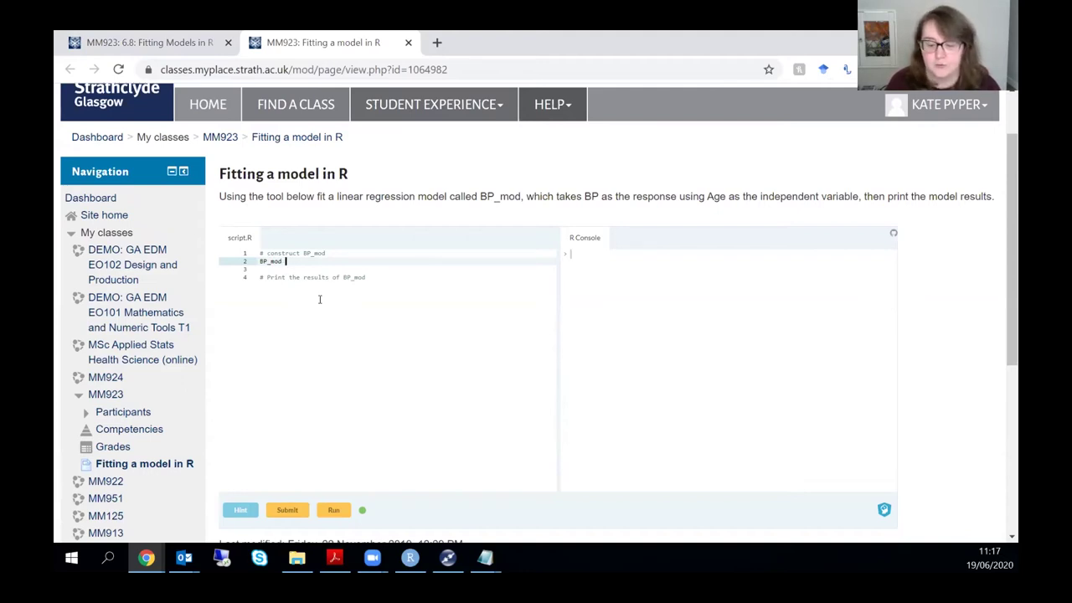
{"action": "type", "text": "m("}
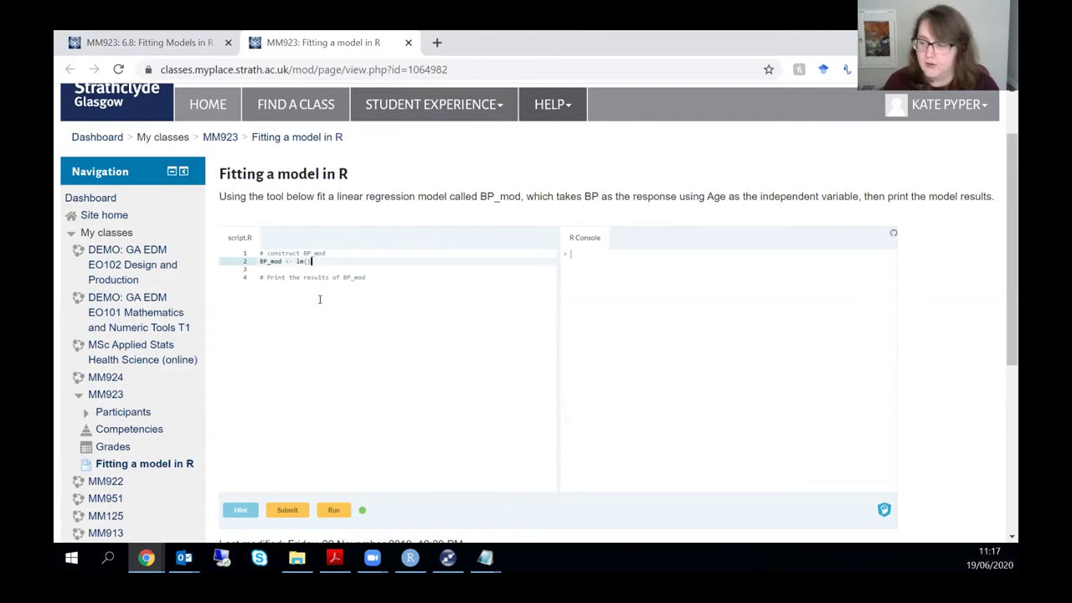
{"action": "type", "text": "bp$"}
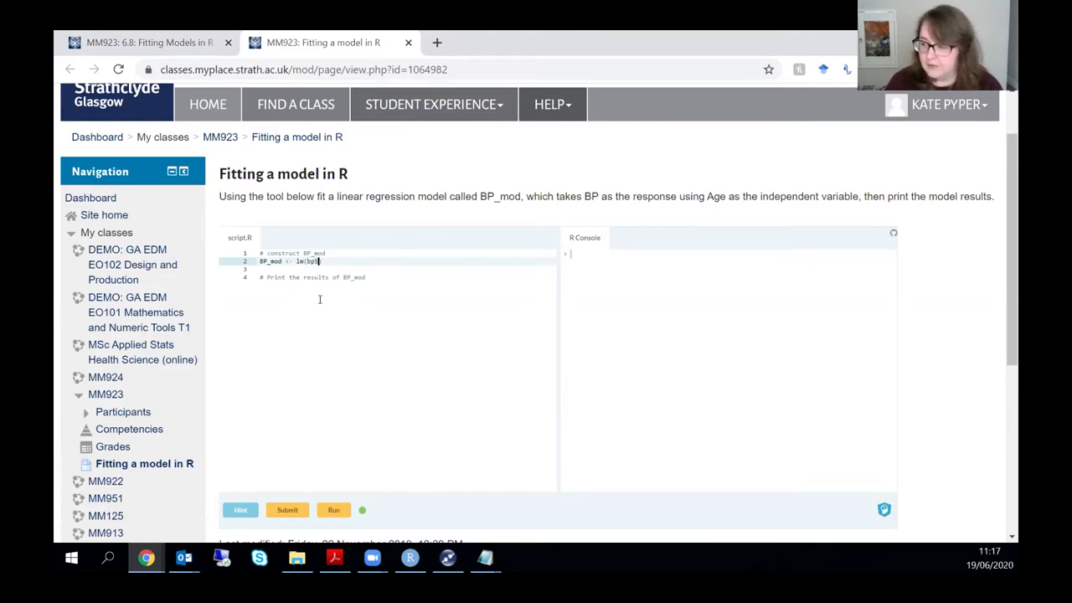
{"action": "type", "text": "BP~bp$Ag"}
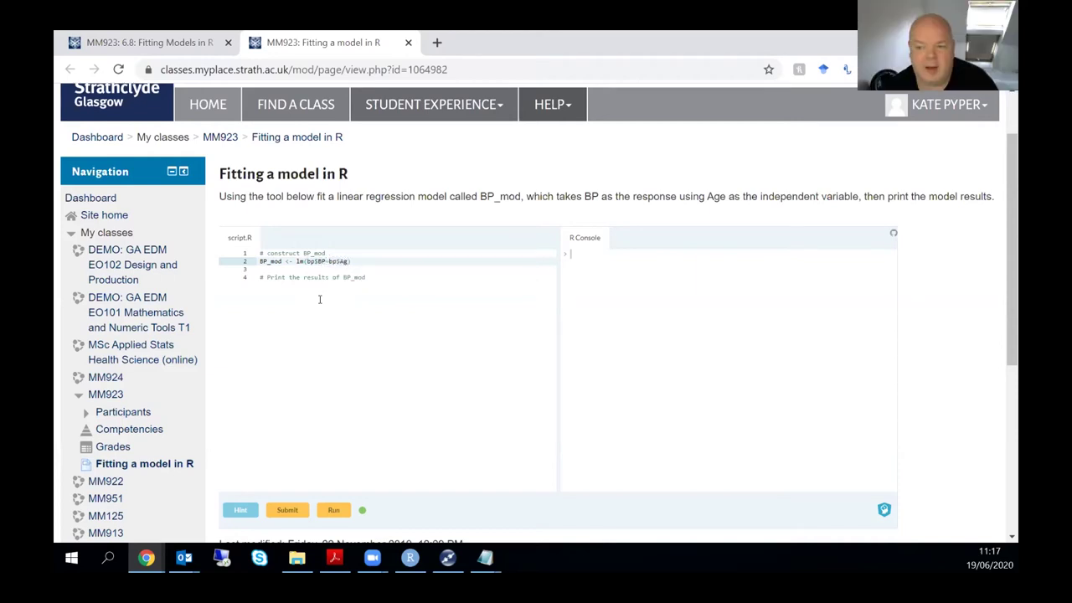
{"action": "type", "text": "e"}
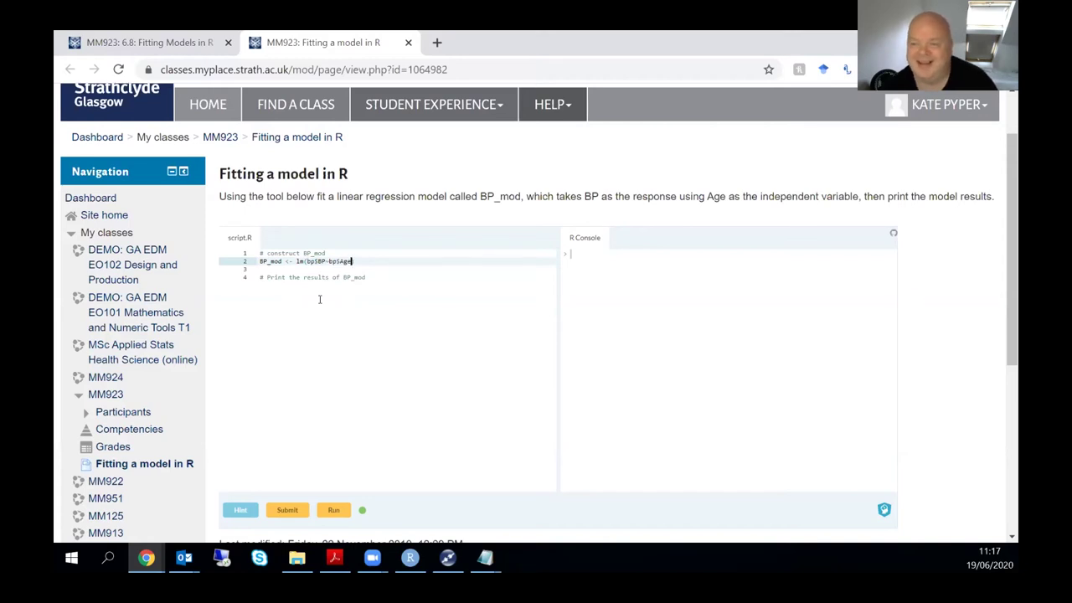
{"action": "type", "text": ")"}
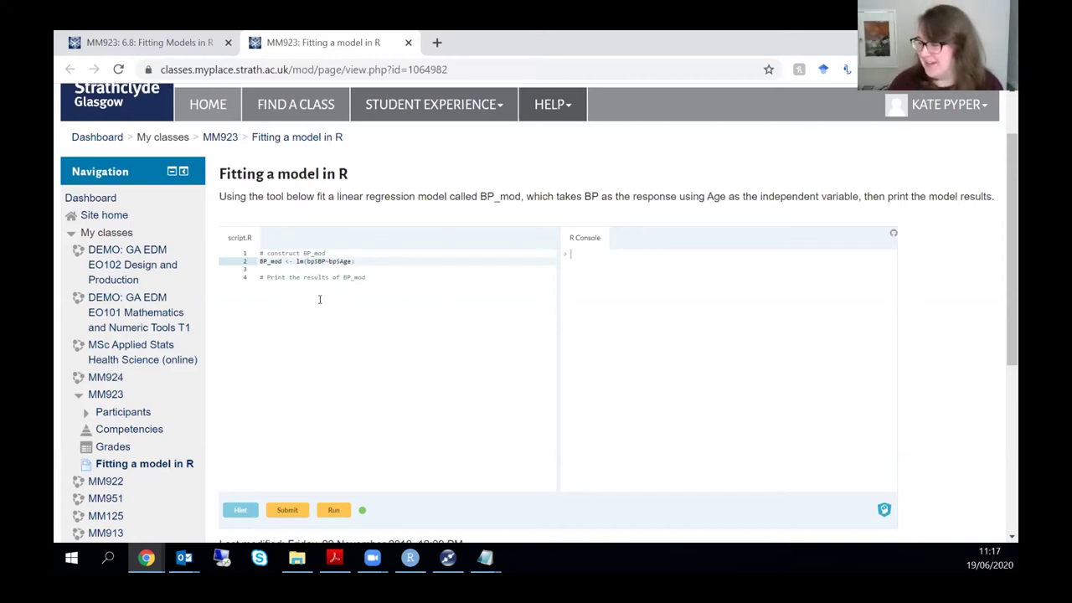
Step: Add print(BP_mod) beneath the "Print the results of BP_mod" comment, and run and submit the script
{"action": "key", "text": "ctrl+End"}
{"action": "key", "text": "Return"}
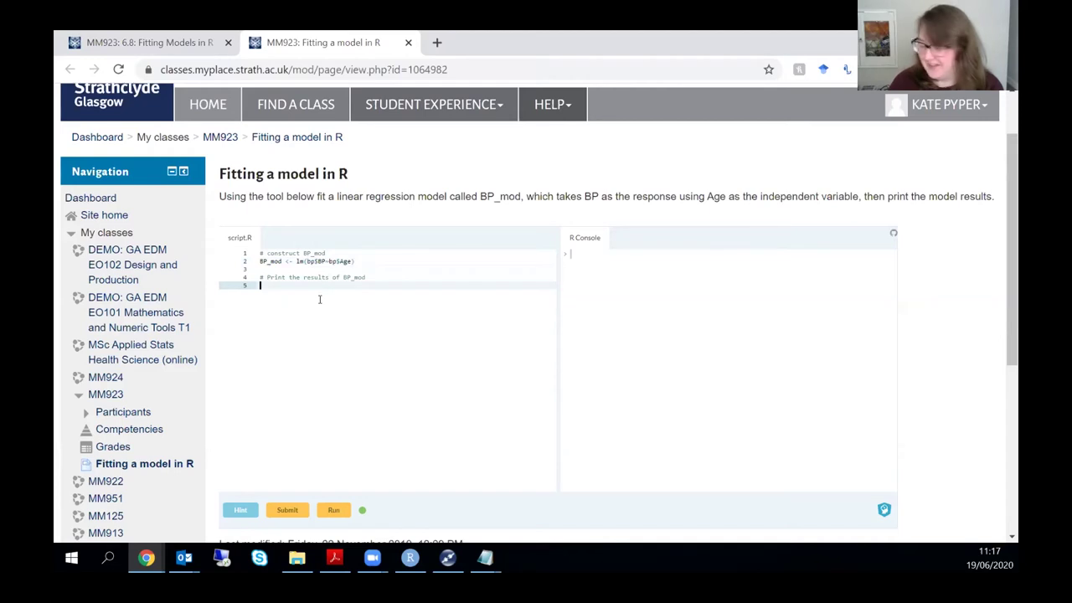
{"action": "type", "text": "print("}
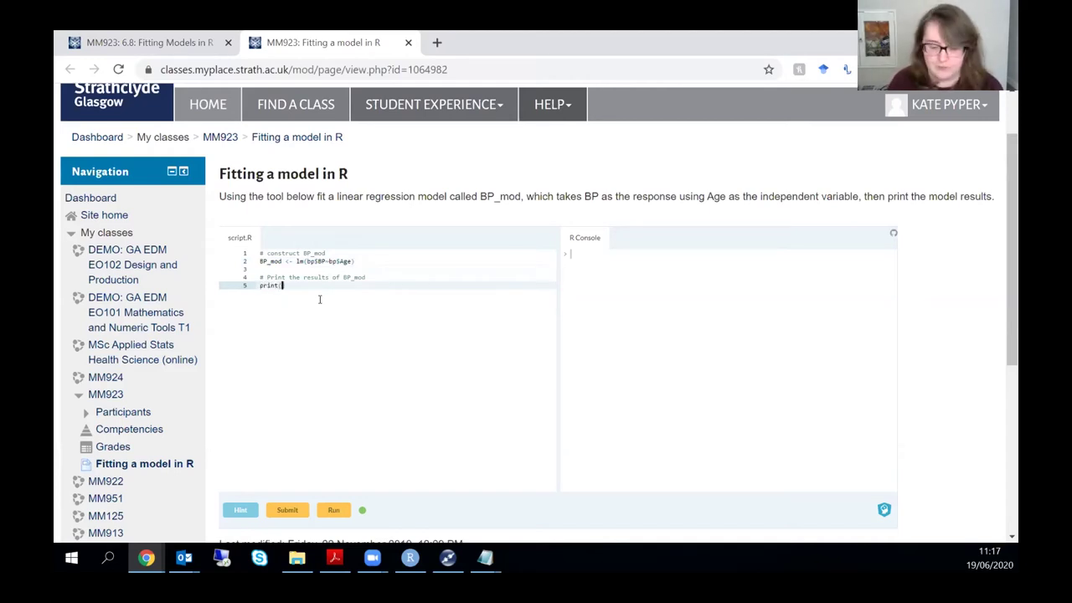
{"action": "type", "text": "BP_mod"}
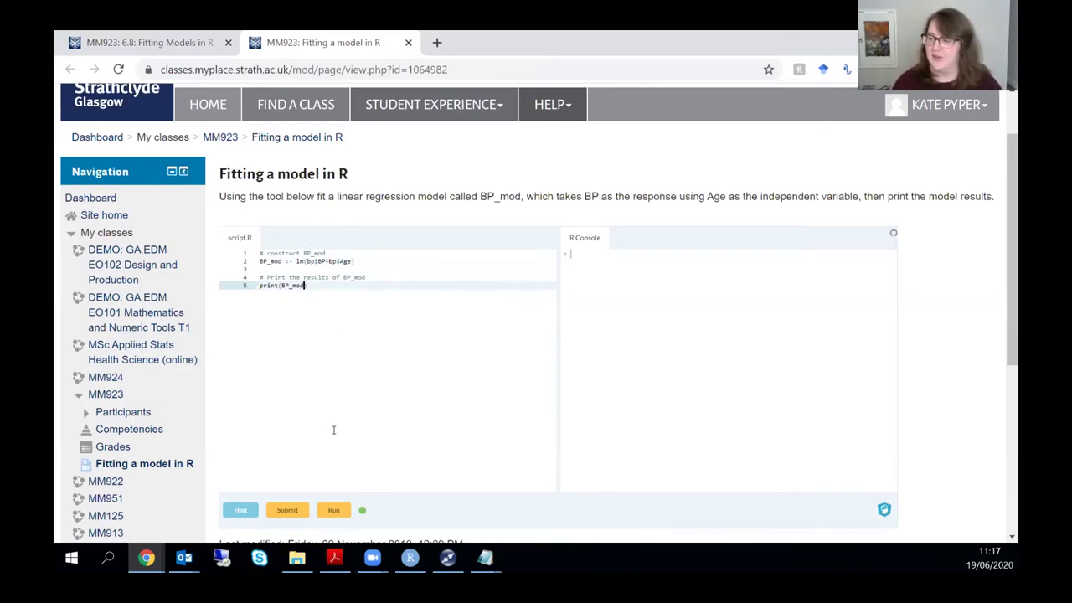
{"action": "left_click", "coordinate": [343, 510]}
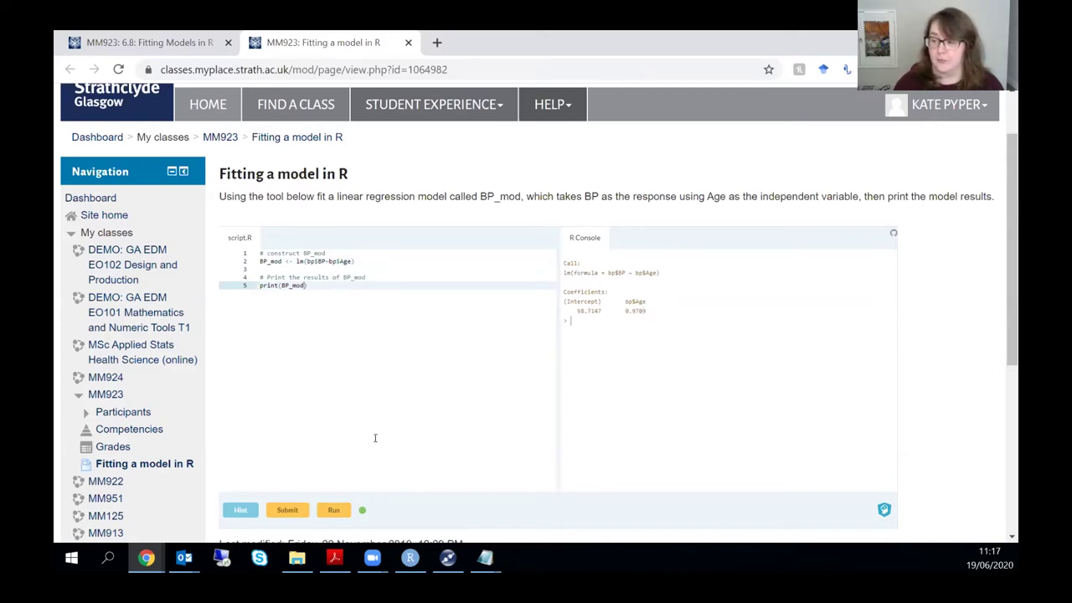
{"action": "left_click", "coordinate": [293, 515]}
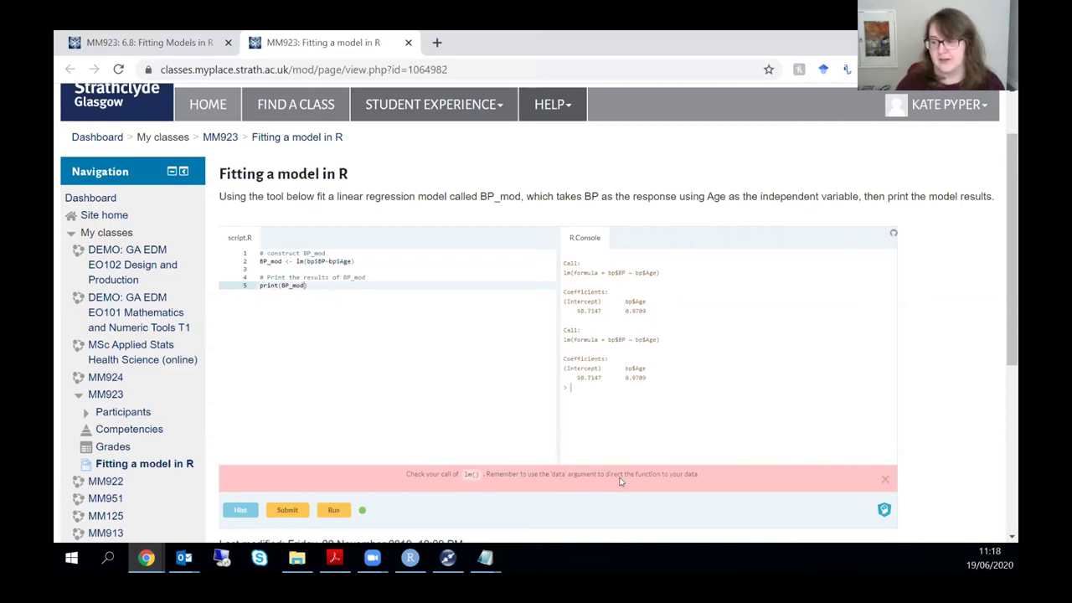
Step: Add the argument data=bp to the lm() call in script.R
{"action": "left_click", "coordinate": [352, 261]}
{"action": "key", "text": "BackSpace"}
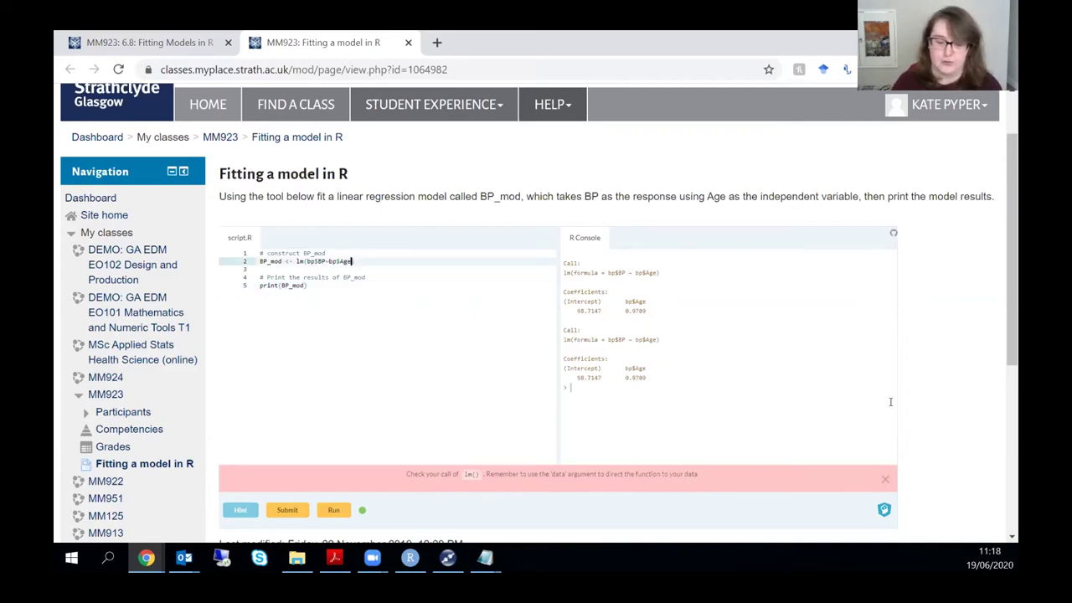
{"action": "type", "text": ", data=bp"}
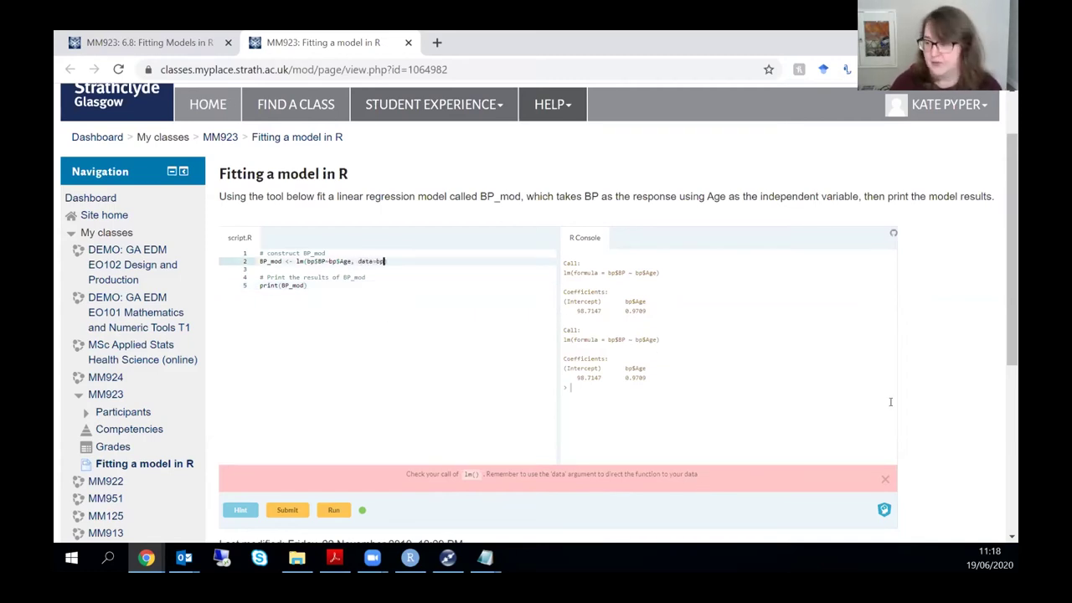
{"action": "type", "text": ")"}
Step: Remove the bp$ prefixes from Age and BP so the formula reads BP~Age, and submit the script
{"action": "key", "text": "Left"}
{"action": "key", "text": "Left"}
{"action": "key", "text": "Left"}
{"action": "key", "text": "Left"}
{"action": "key", "text": "Left"}
{"action": "key", "text": "Left"}
{"action": "key", "text": "Left"}
{"action": "key", "text": "Left"}
{"action": "key", "text": "Left"}
{"action": "key", "text": "Left"}
{"action": "key", "text": "Left"}
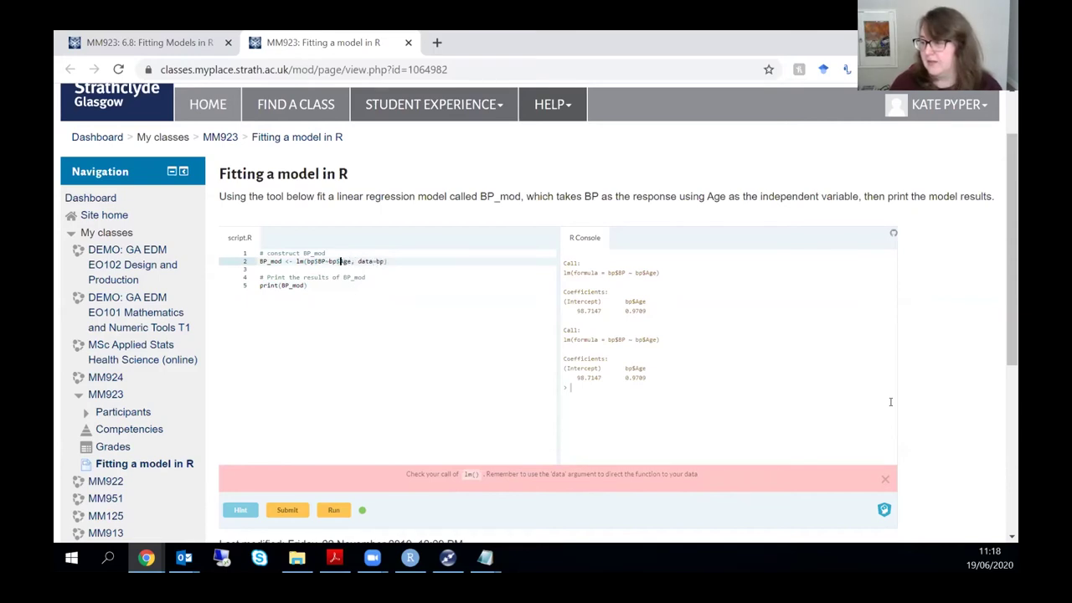
{"action": "key", "text": "BackSpace"}
{"action": "key", "text": "BackSpace"}
{"action": "key", "text": "BackSpace"}
{"action": "key", "text": "Left"}
{"action": "key", "text": "Left"}
{"action": "key", "text": "Left"}
{"action": "key", "text": "BackSpace"}
{"action": "key", "text": "BackSpace"}
{"action": "key", "text": "BackSpace"}
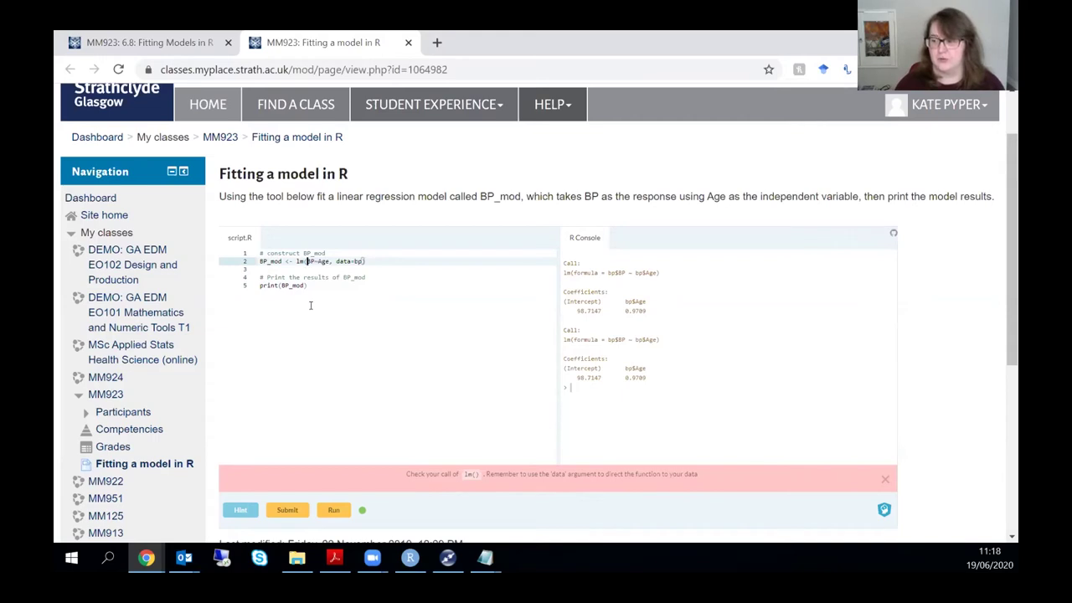
{"action": "left_click", "coordinate": [291, 514]}
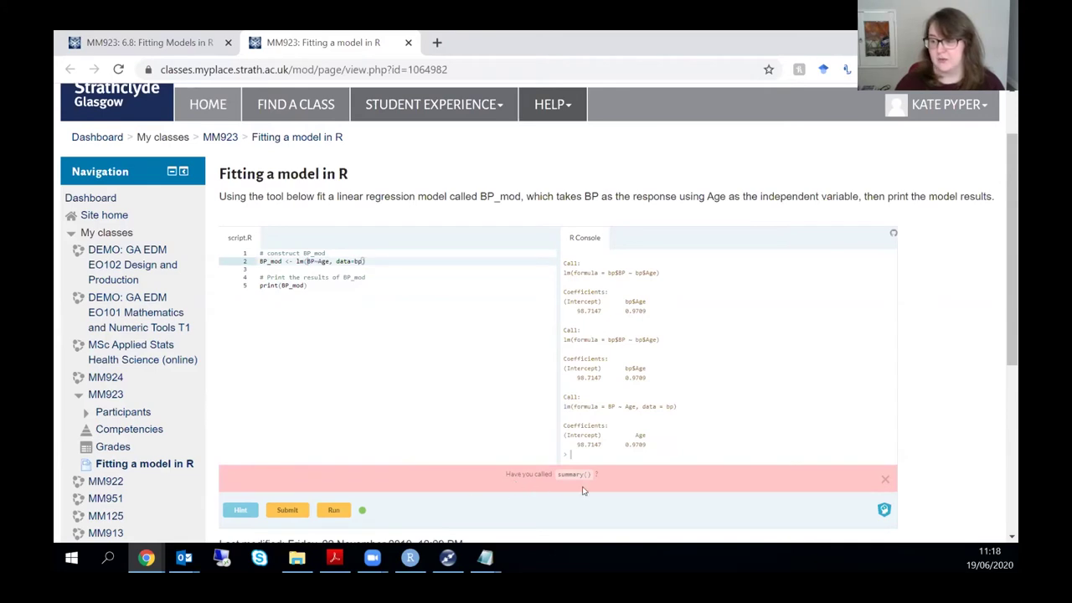
Step: Replace print with summary in the last line so it reads summary(BP_mod), and submit the script
{"action": "left_click", "coordinate": [280, 286]}
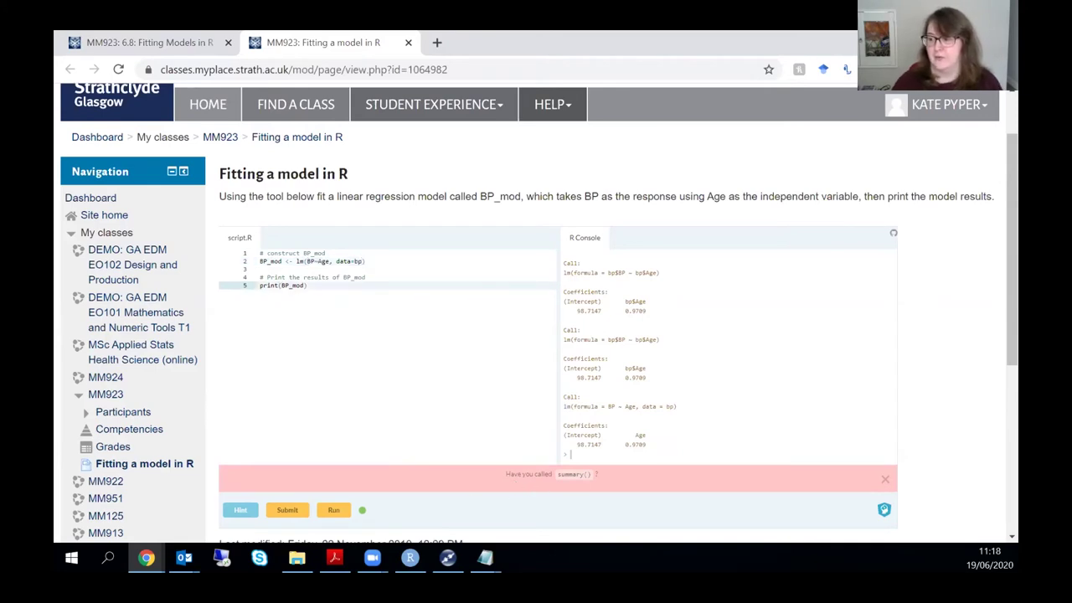
{"action": "key", "text": "BackSpace"}
{"action": "key", "text": "BackSpace"}
{"action": "key", "text": "BackSpace"}
{"action": "key", "text": "BackSpace"}
{"action": "key", "text": "BackSpace"}
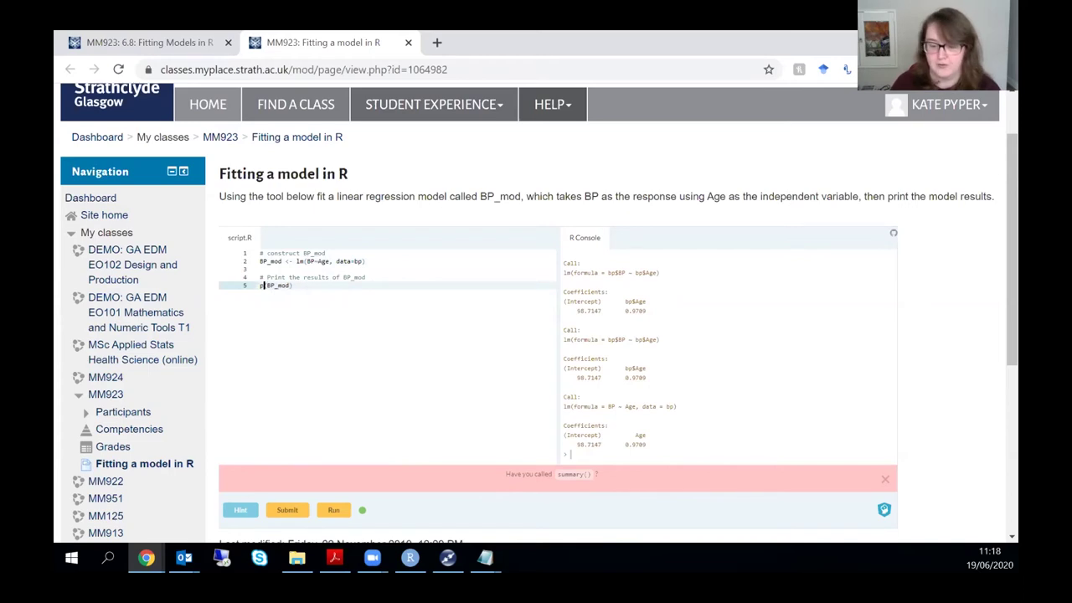
{"action": "type", "text": "summary"}
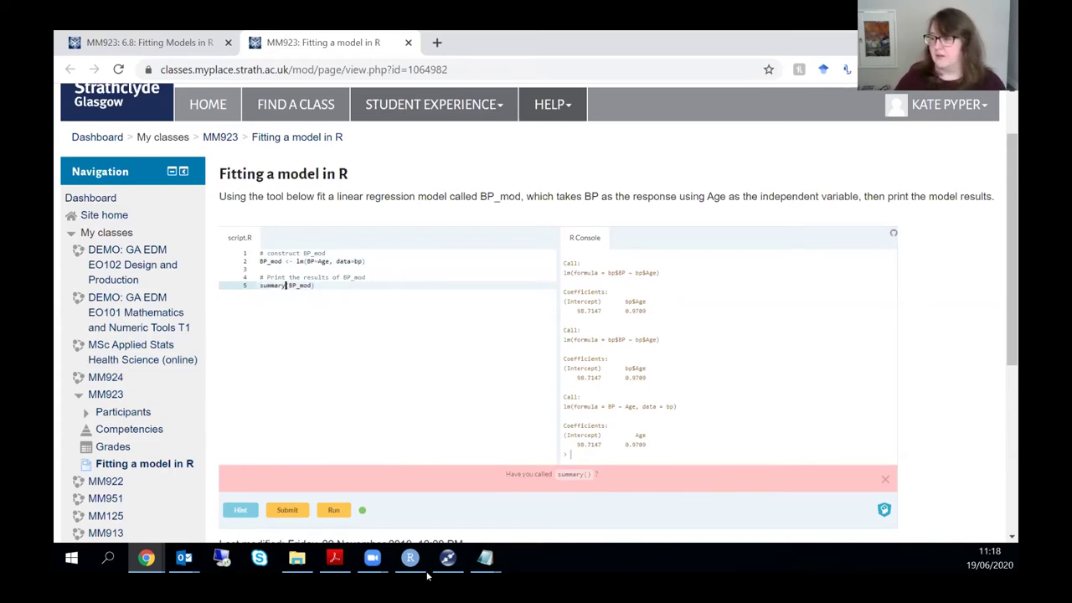
{"action": "left_click", "coordinate": [287, 510]}
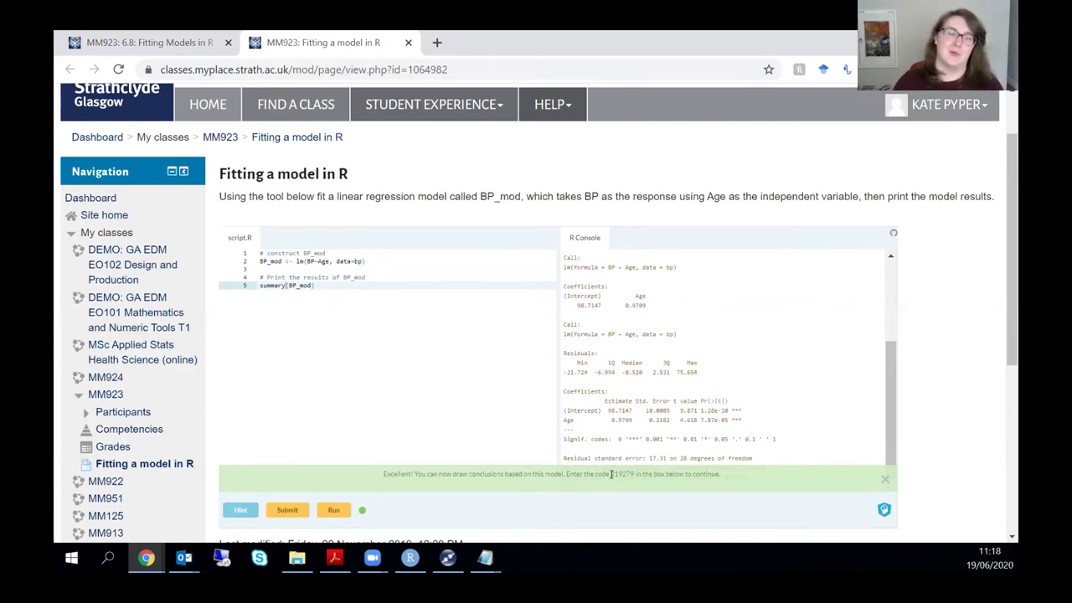
Step: Copy the completion code from the exercise's success message into the lesson's answer field and submit it
{"action": "left_click", "coordinate": [154, 38]}
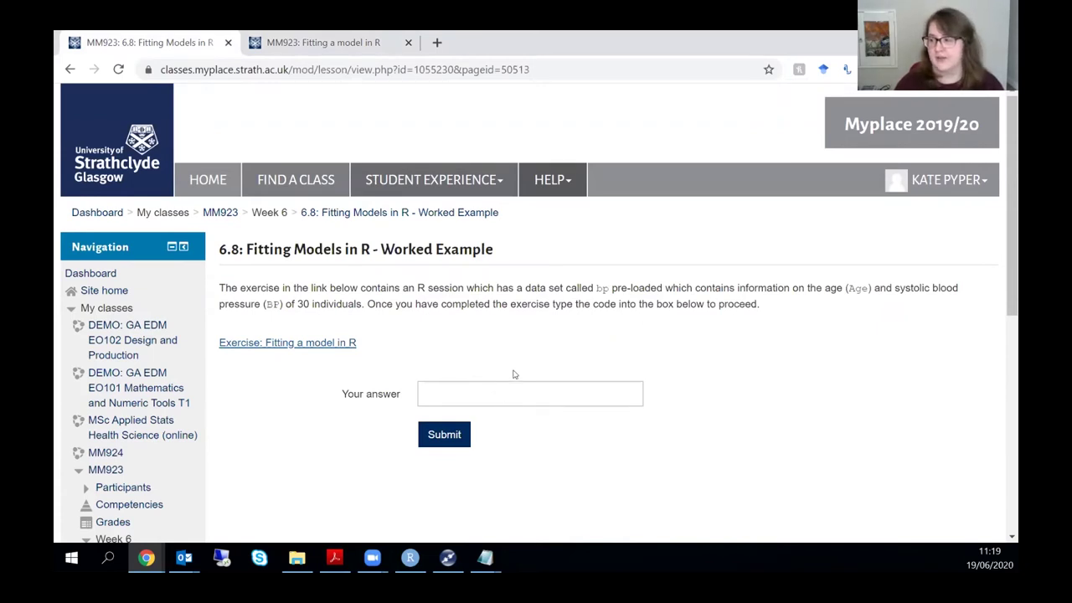
{"action": "key", "text": "ctrl+Tab"}
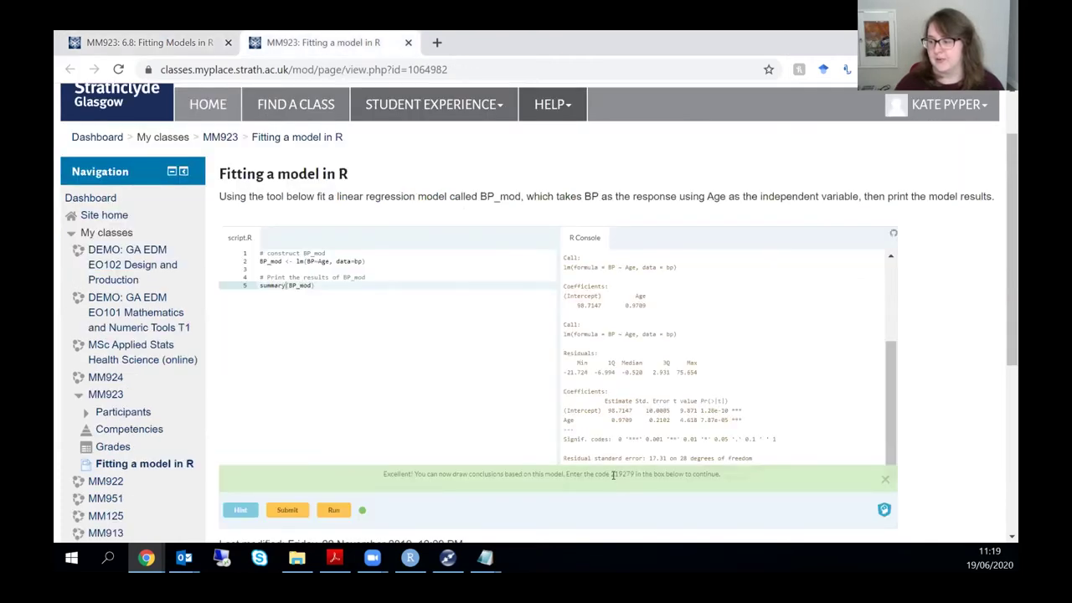
{"action": "left_click_drag", "start_coordinate": [613, 475], "coordinate": [634, 472]}
{"action": "key", "text": "ctrl+c"}
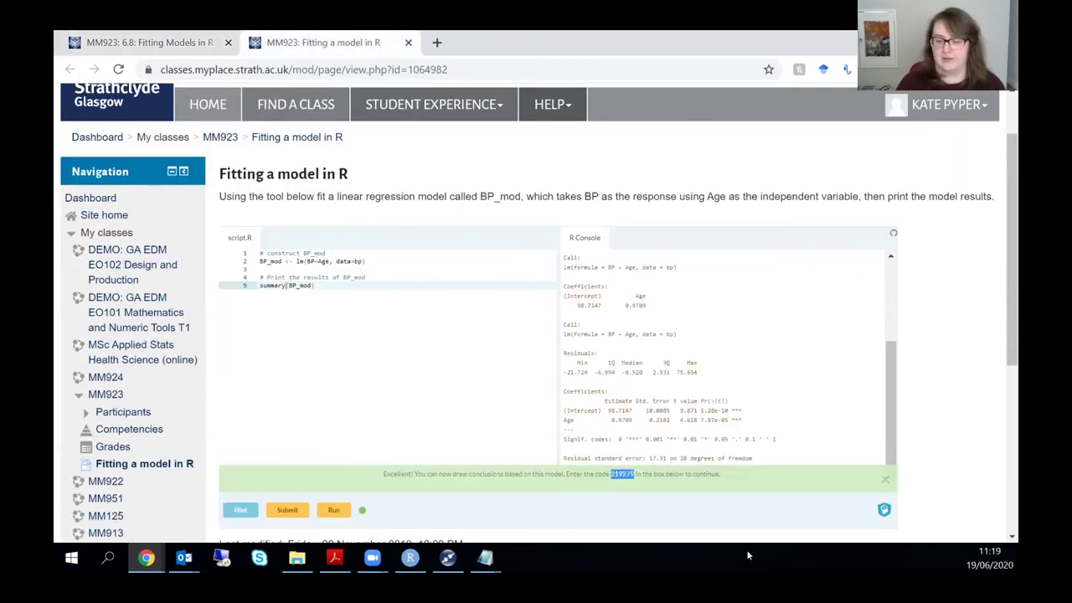
{"action": "left_click", "coordinate": [113, 41]}
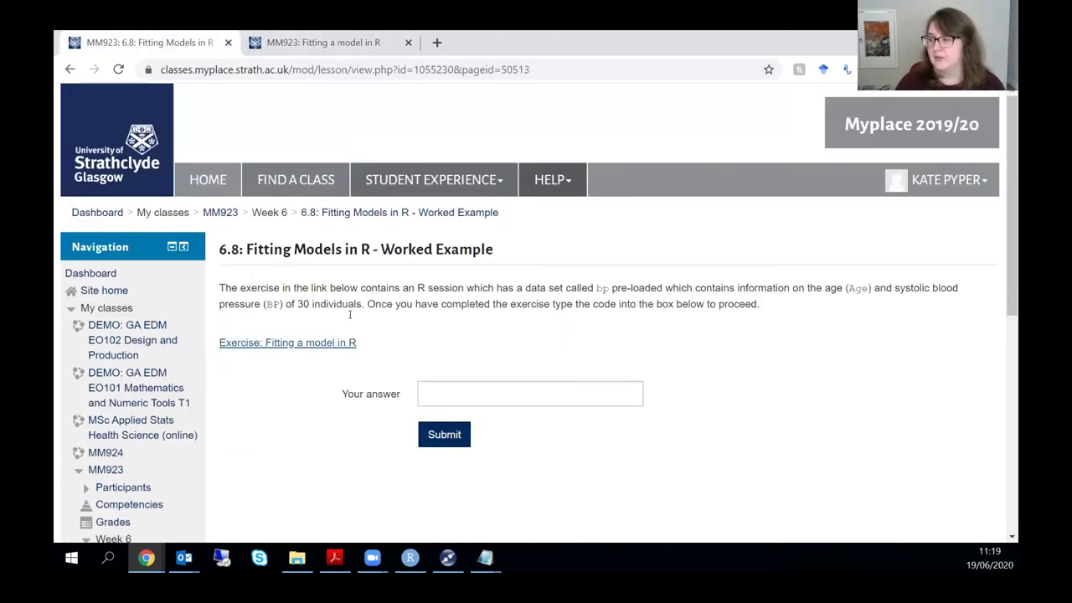
{"action": "left_click", "coordinate": [505, 390]}
{"action": "key", "text": "ctrl+v"}
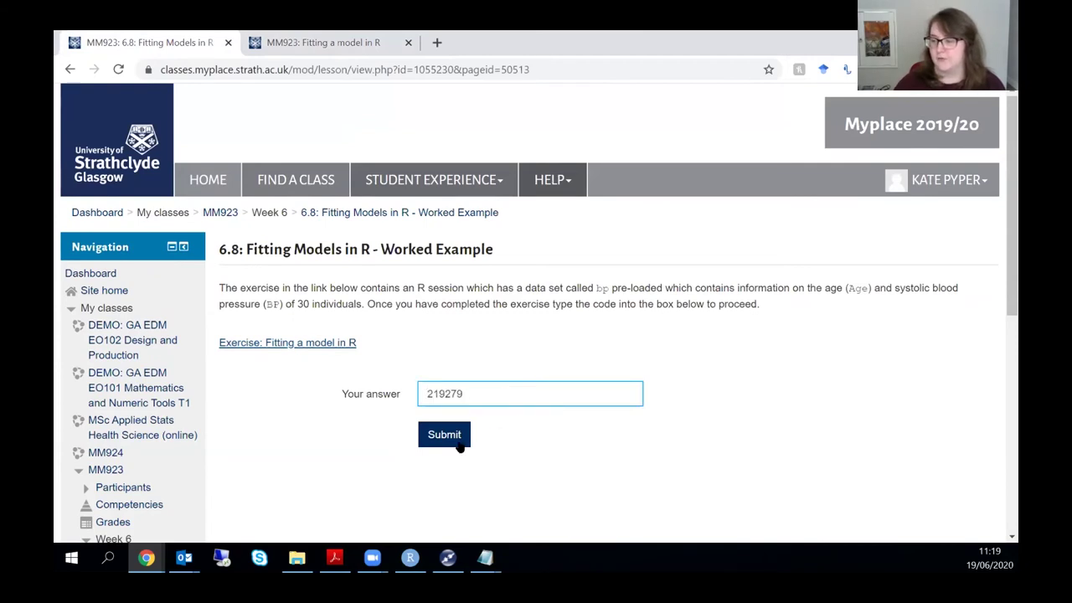
{"action": "left_click", "coordinate": [448, 444]}
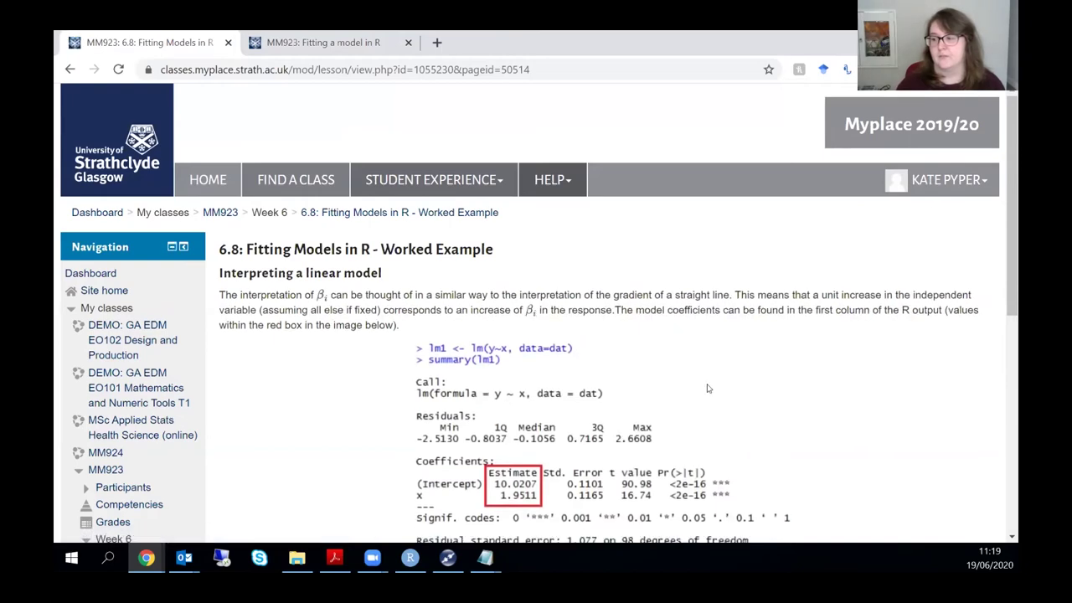
Step: Continue to the lesson's Interpretation page and examine the summary(BP_mod) output and the answer box for interpreting the model fit
{"action": "scroll", "coordinate": [726, 451], "scroll_direction": "down", "scroll_amount": 3}
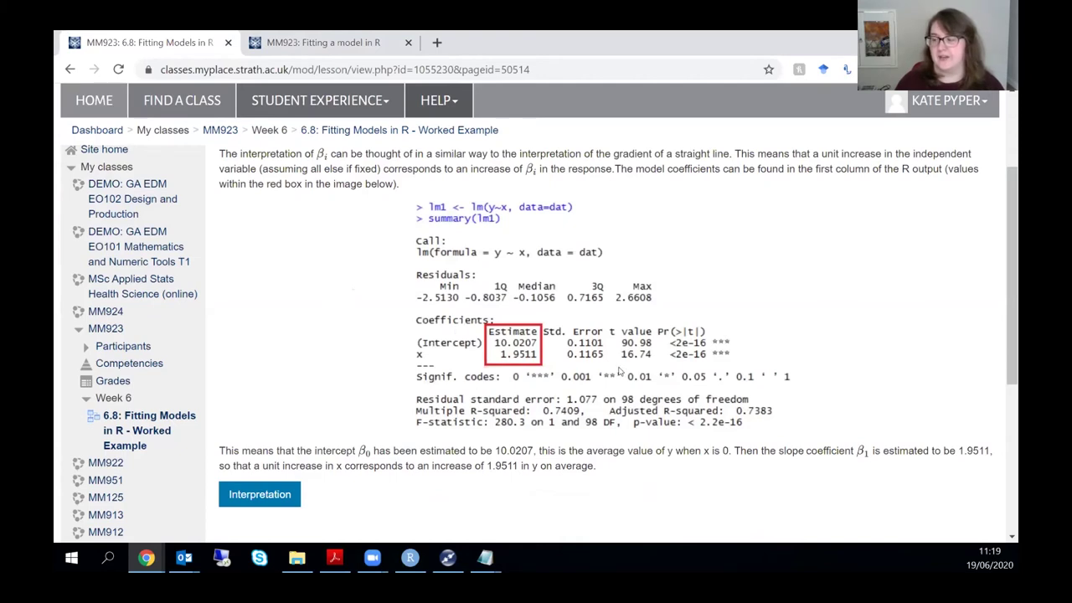
{"action": "left_click", "coordinate": [283, 496]}
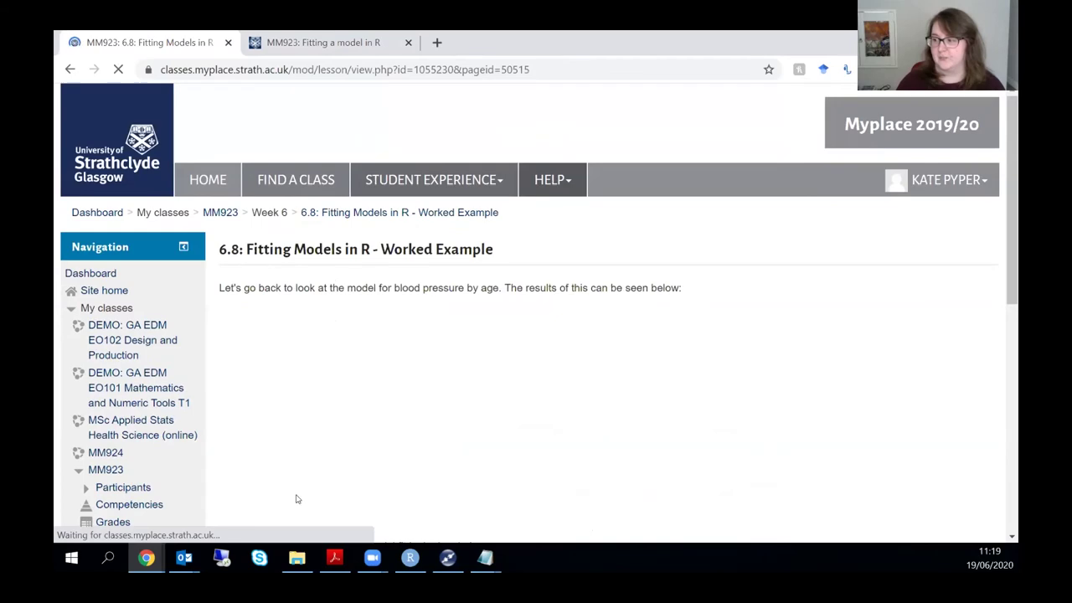
{"action": "scroll", "coordinate": [766, 408], "scroll_direction": "down", "scroll_amount": 4}
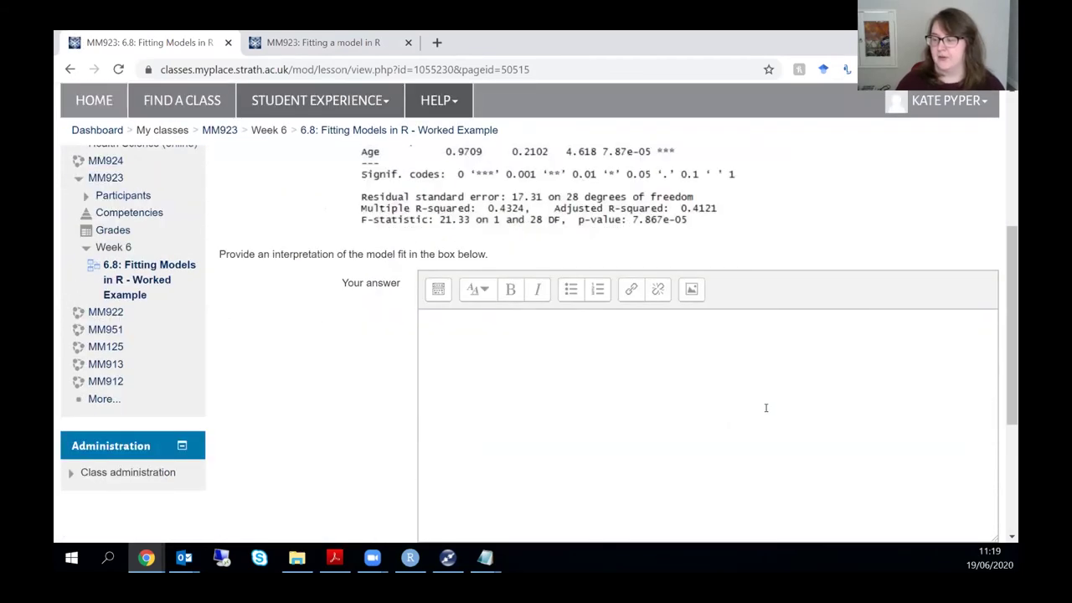
{"action": "scroll", "coordinate": [766, 408], "scroll_direction": "down", "scroll_amount": 1}
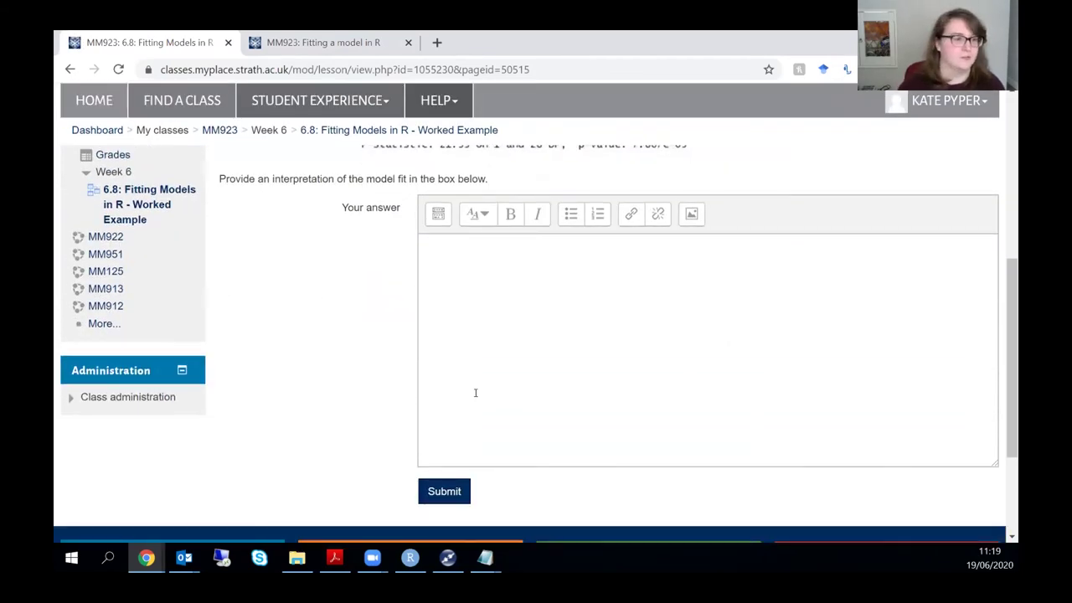
{"action": "scroll", "coordinate": [522, 381], "scroll_direction": "up", "scroll_amount": 3}
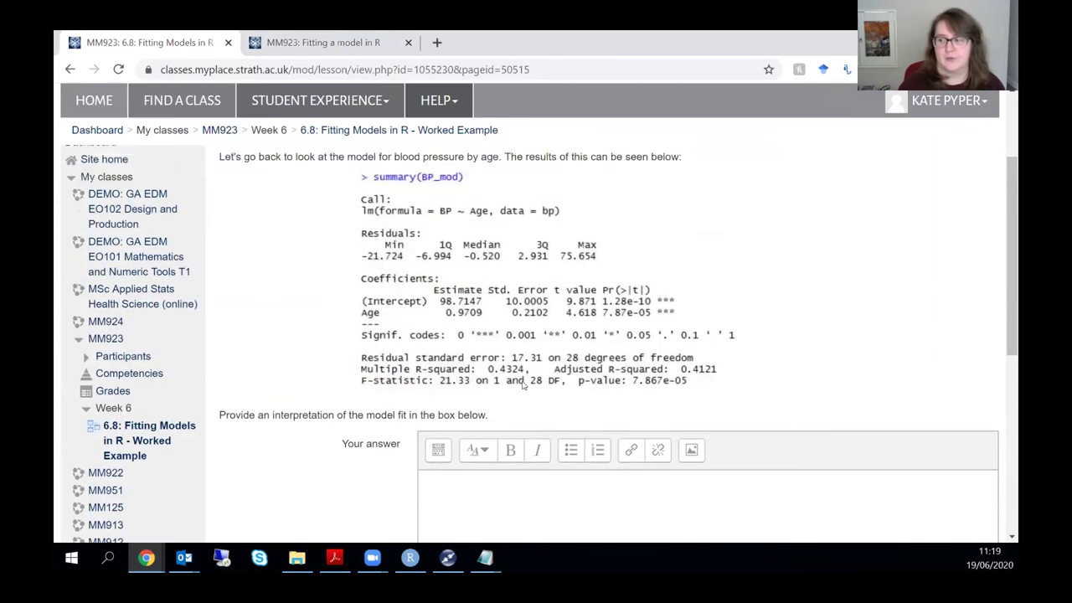
{"action": "scroll", "coordinate": [522, 384], "scroll_direction": "up", "scroll_amount": 1}
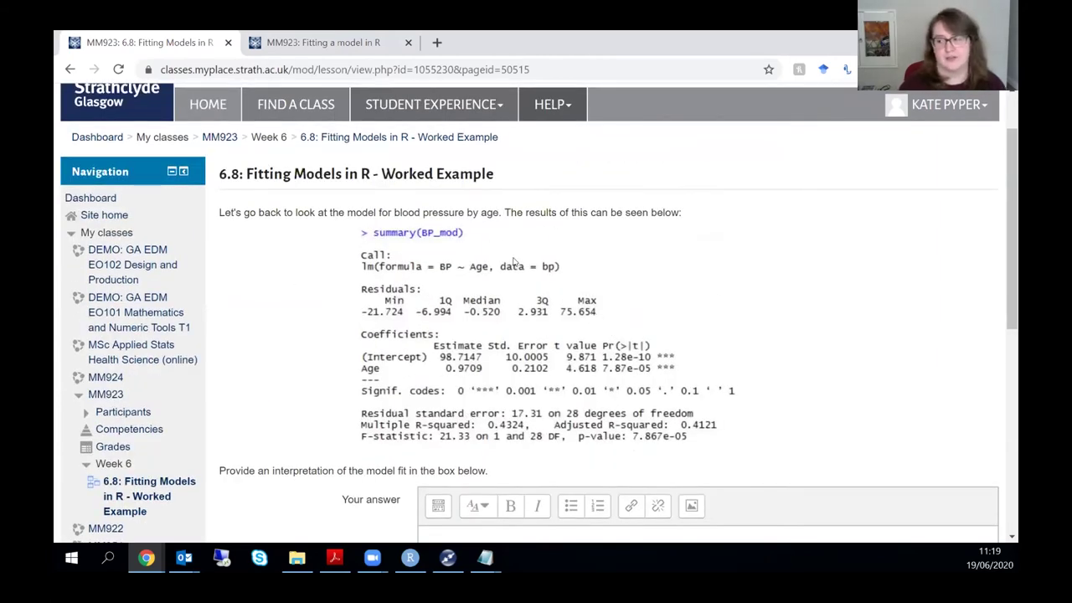
{"action": "scroll", "coordinate": [486, 398], "scroll_direction": "down", "scroll_amount": 1}
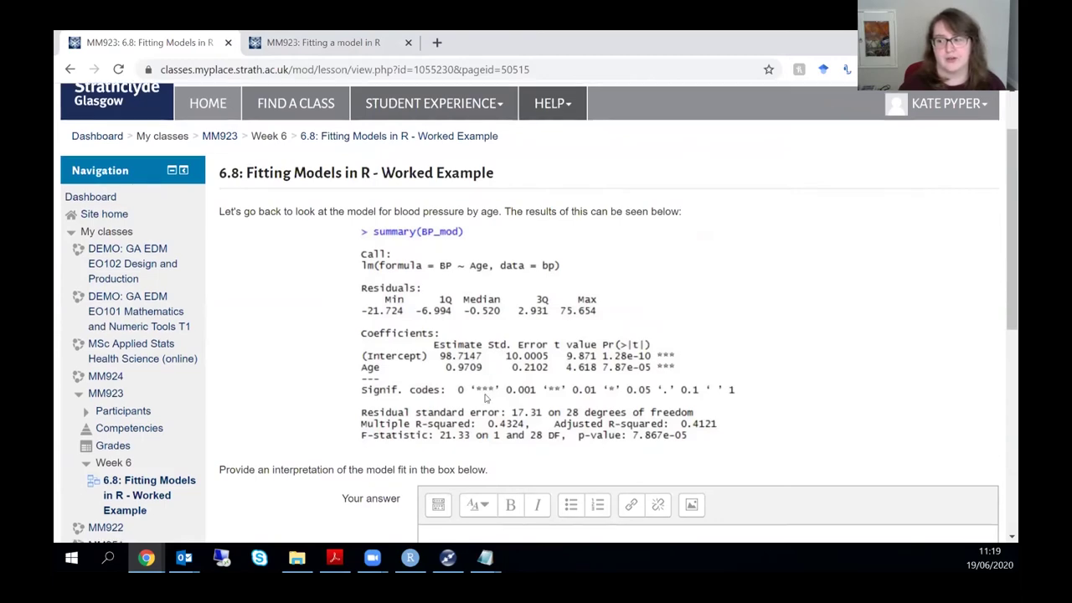
{"action": "scroll", "coordinate": [485, 401], "scroll_direction": "down", "scroll_amount": 1}
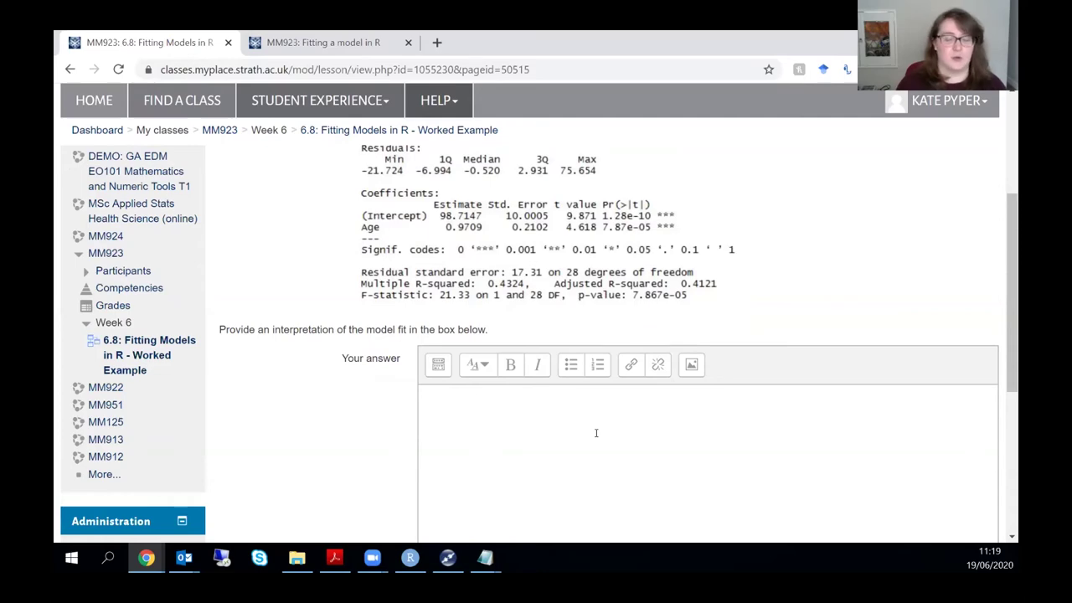
{"action": "scroll", "coordinate": [596, 433], "scroll_direction": "down", "scroll_amount": 2}
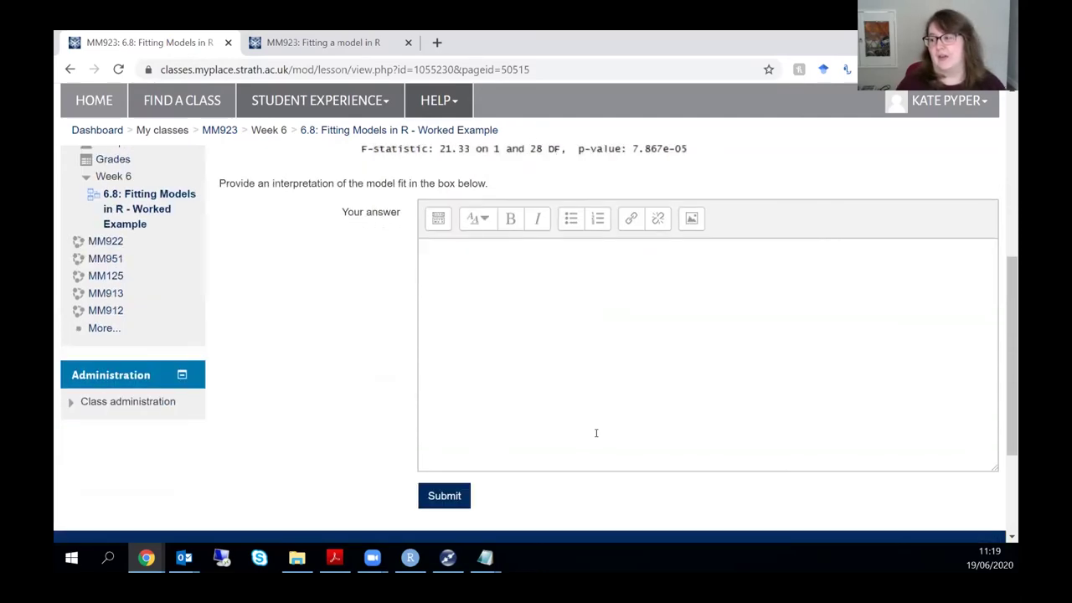
{"action": "scroll", "coordinate": [597, 433], "scroll_direction": "up", "scroll_amount": 2}
{"action": "scroll", "coordinate": [596, 433], "scroll_direction": "up", "scroll_amount": 3}
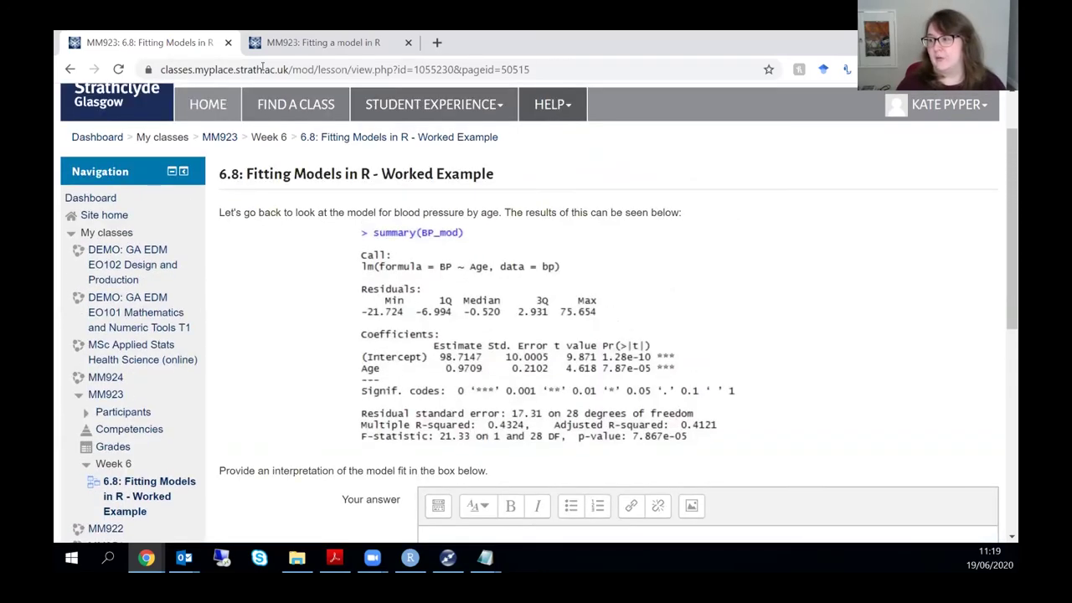
Step: Go back to the Fitting a model in R exercise page and return the account to its normal role
{"action": "key", "text": "ctrl+Tab"}
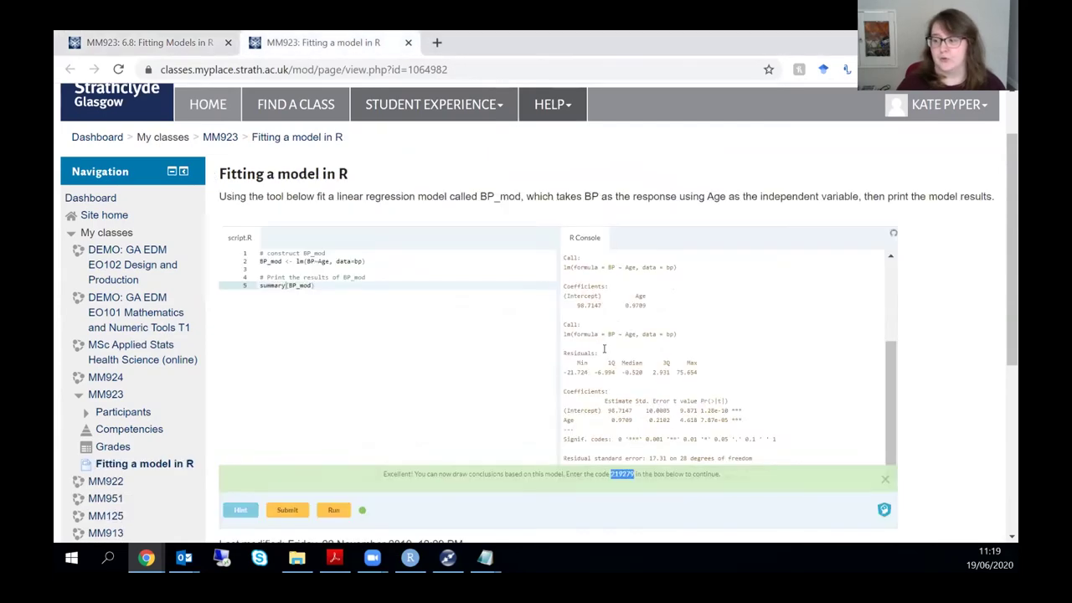
{"action": "scroll", "coordinate": [603, 349], "scroll_direction": "down", "scroll_amount": 4}
{"action": "scroll", "coordinate": [419, 407], "scroll_direction": "up", "scroll_amount": 2}
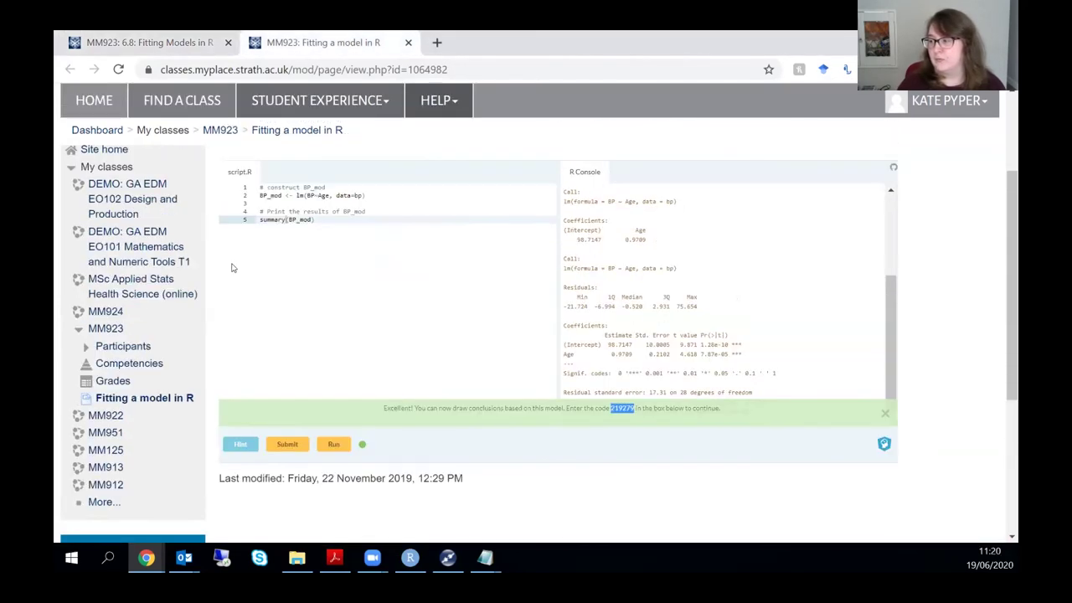
{"action": "scroll", "coordinate": [233, 267], "scroll_direction": "up", "scroll_amount": 1}
{"action": "scroll", "coordinate": [210, 352], "scroll_direction": "down", "scroll_amount": 3}
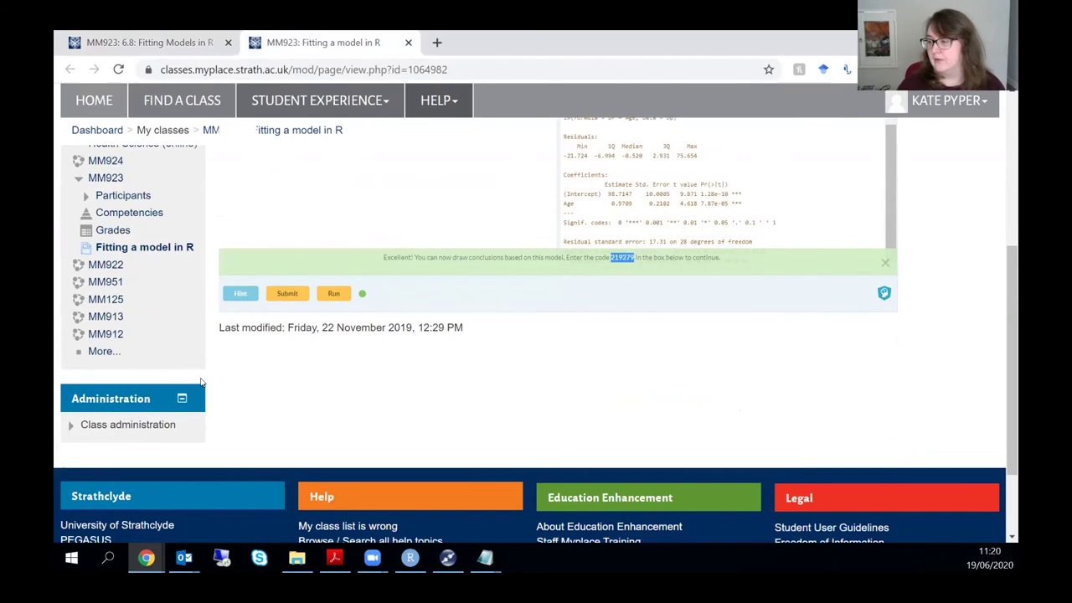
{"action": "scroll", "coordinate": [201, 383], "scroll_direction": "up", "scroll_amount": 5}
{"action": "left_click", "coordinate": [946, 104]}
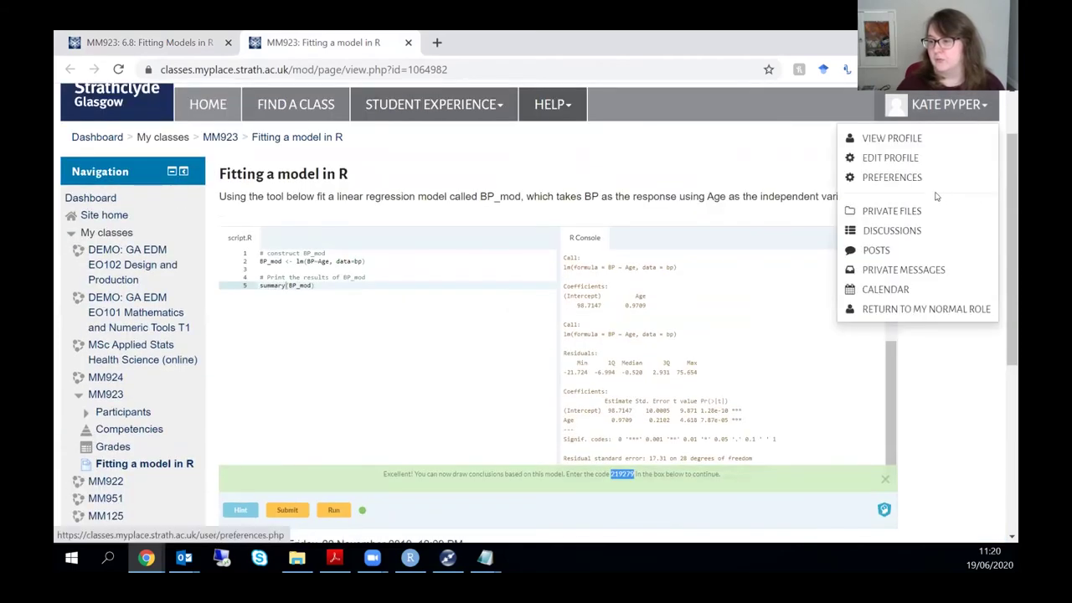
{"action": "left_click", "coordinate": [905, 308]}
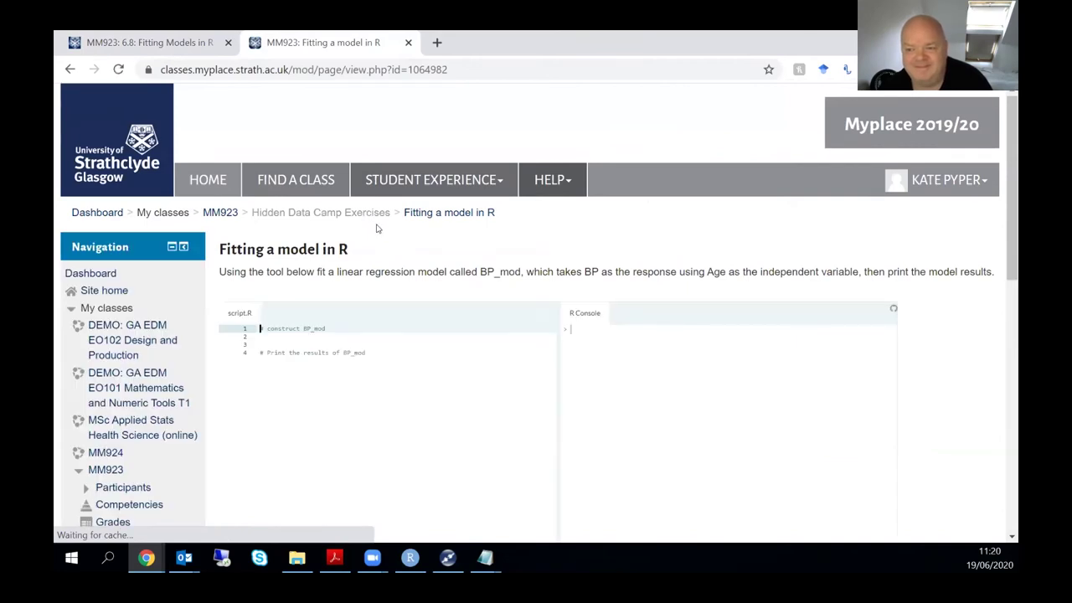
Step: Open the exercise page's settings for editing and show the HTML source of its page content
{"action": "scroll", "coordinate": [376, 223], "scroll_direction": "down", "scroll_amount": 5}
{"action": "scroll", "coordinate": [348, 321], "scroll_direction": "down", "scroll_amount": 1}
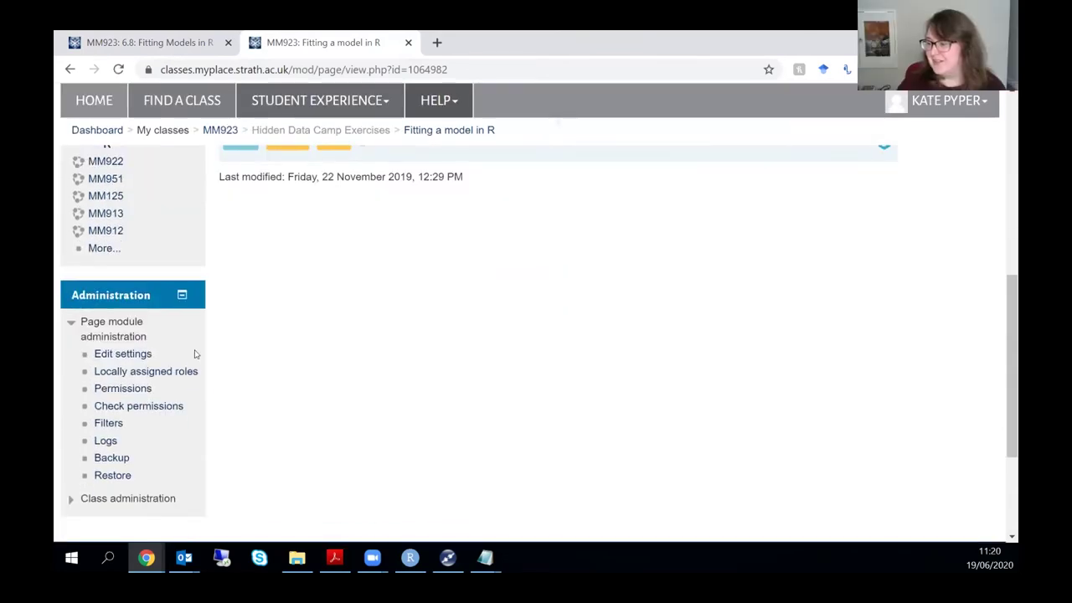
{"action": "left_click", "coordinate": [122, 354]}
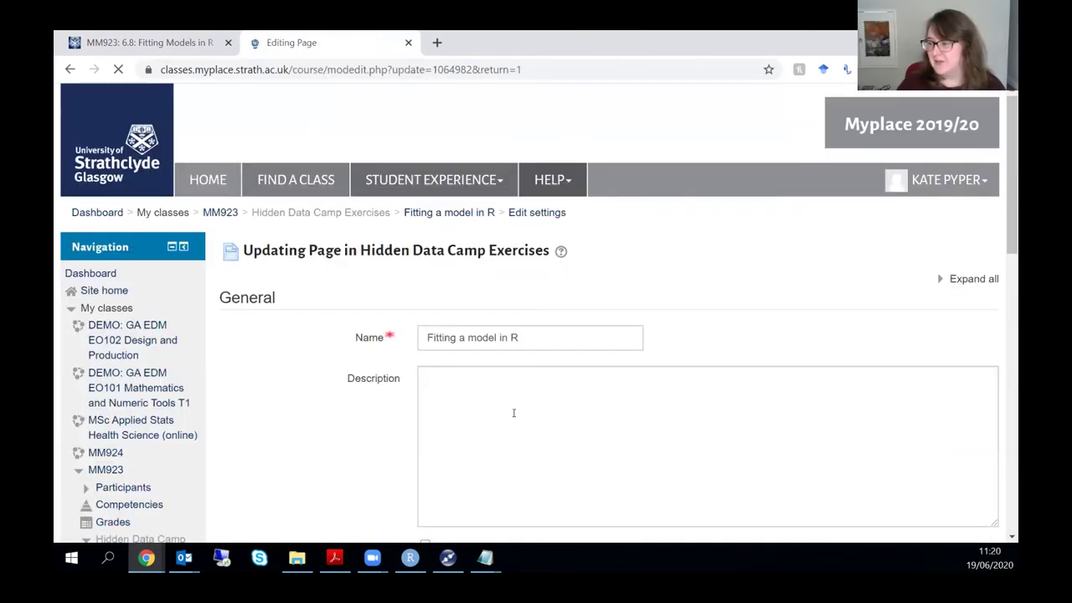
{"action": "scroll", "coordinate": [281, 316], "scroll_direction": "down", "scroll_amount": 2}
{"action": "scroll", "coordinate": [280, 317], "scroll_direction": "down", "scroll_amount": 5}
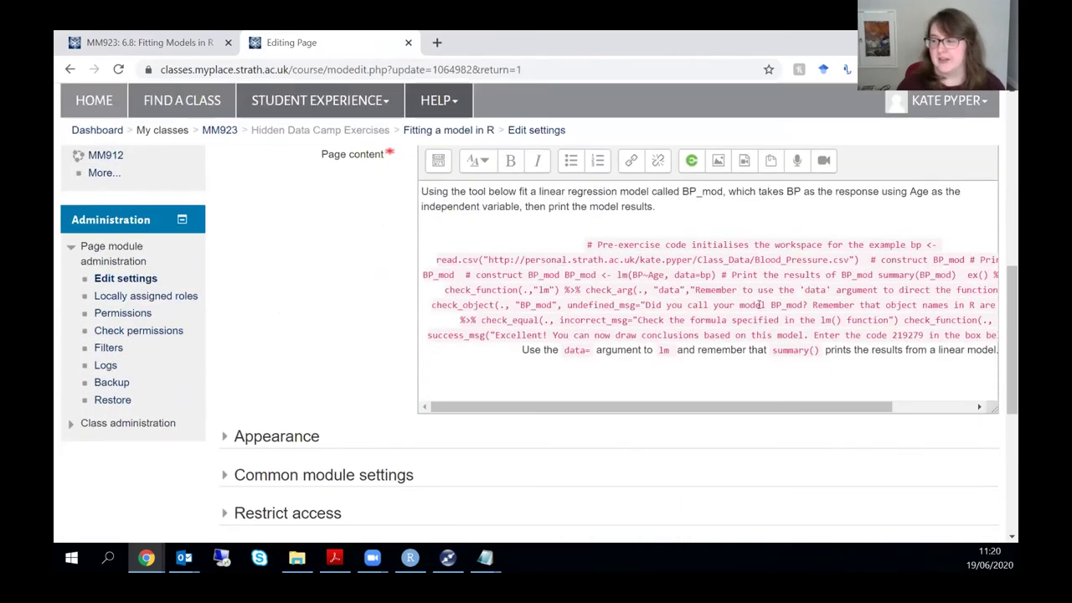
{"action": "left_click", "coordinate": [438, 160]}
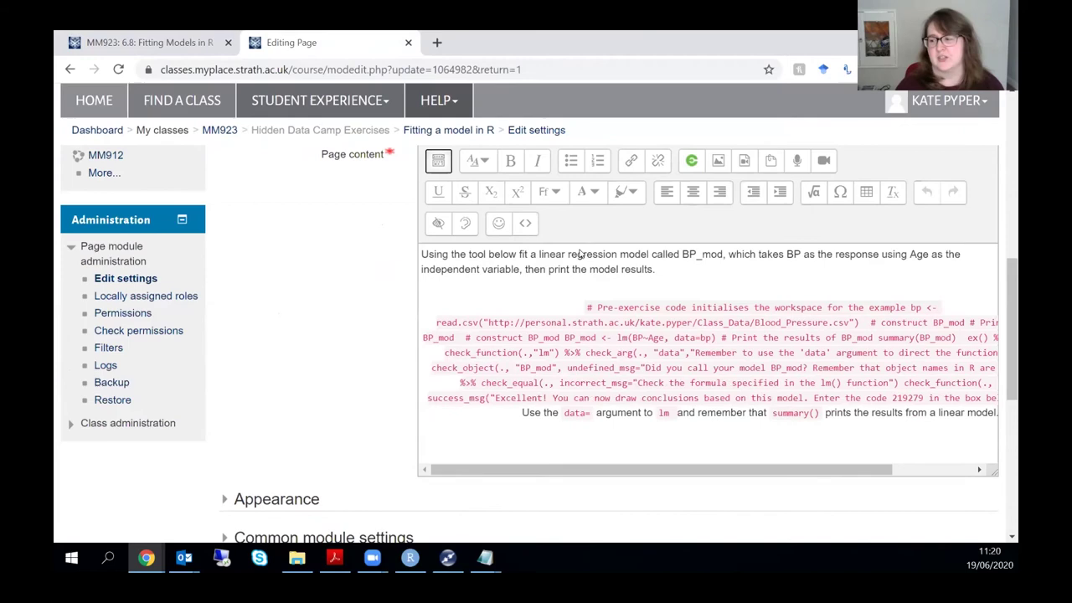
{"action": "left_click", "coordinate": [525, 223]}
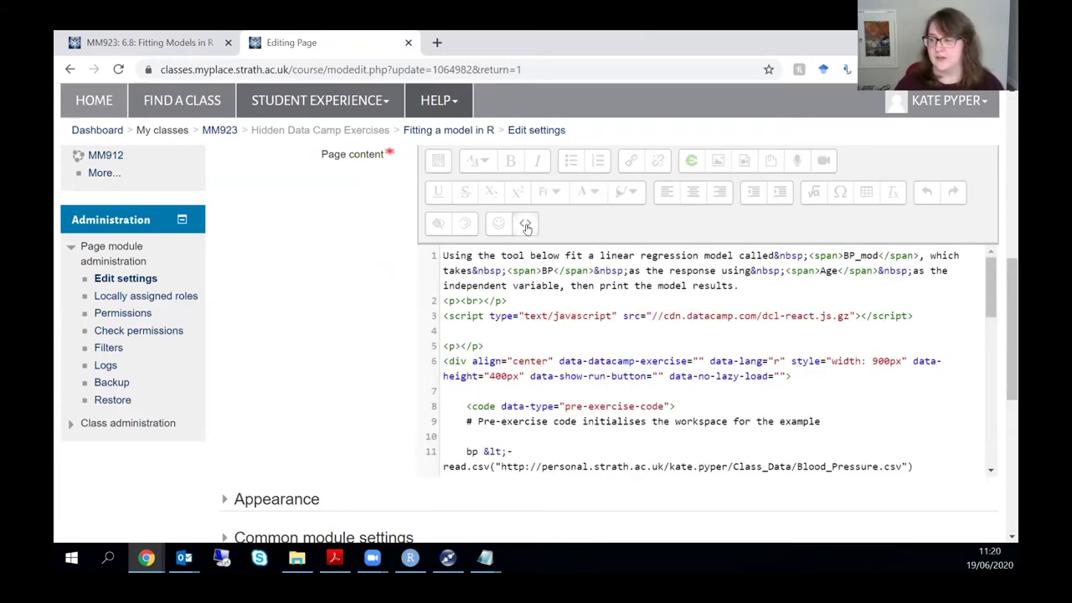
Step: Highlight the introductory instructions, the DataCamp block from script tag to div, and the dcl-react.js.gz script line in the source
{"action": "left_click", "coordinate": [516, 299]}
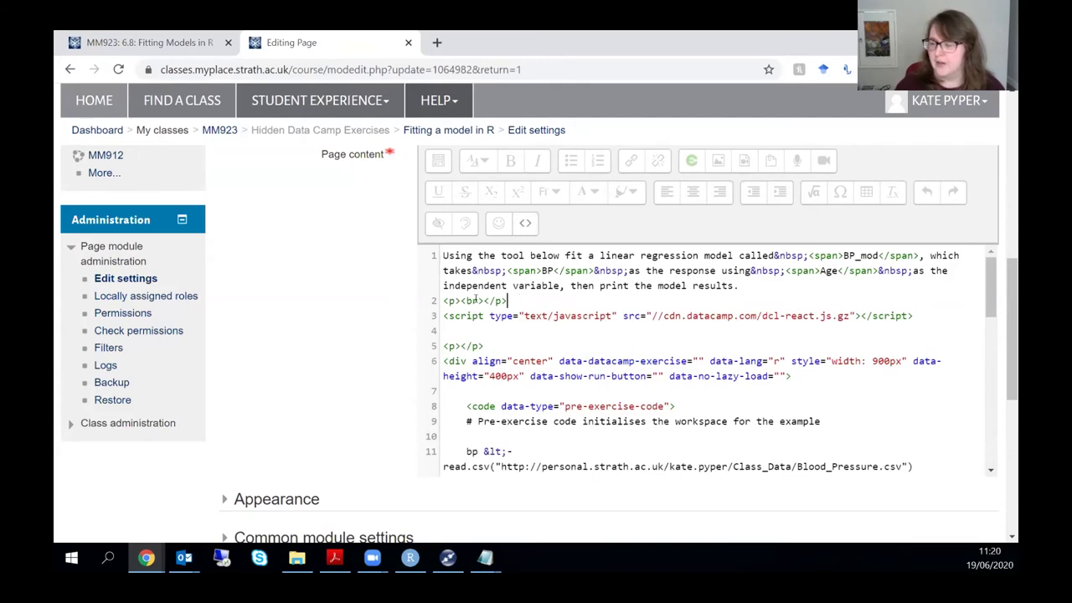
{"action": "left_click_drag", "start_coordinate": [507, 300], "coordinate": [429, 253]}
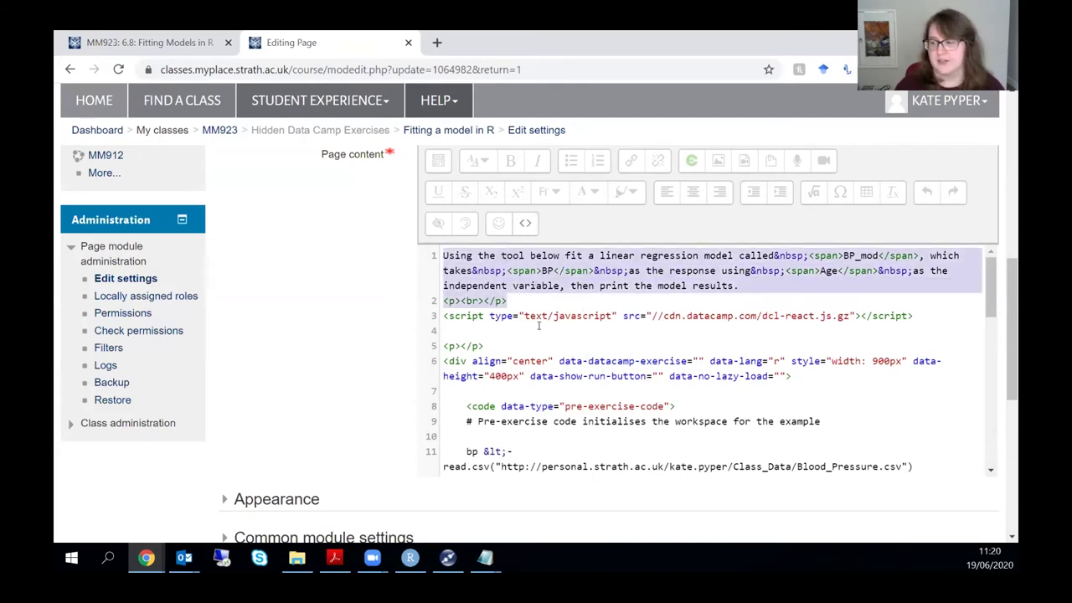
{"action": "left_click_drag", "start_coordinate": [444, 316], "coordinate": [443, 404]}
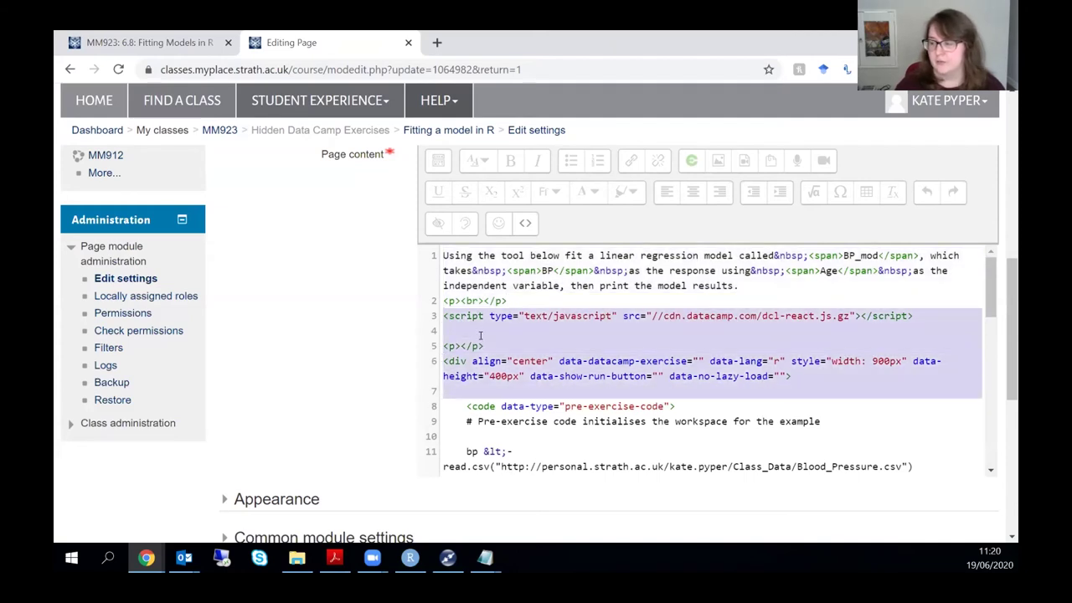
{"action": "left_click", "coordinate": [443, 316]}
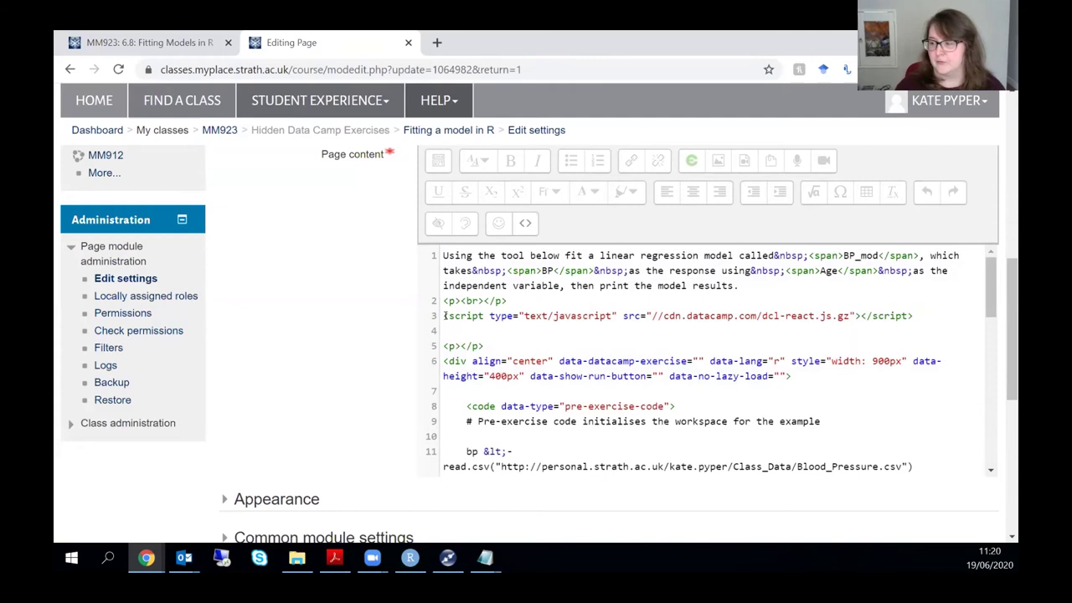
{"action": "left_click_drag", "start_coordinate": [444, 315], "coordinate": [442, 328]}
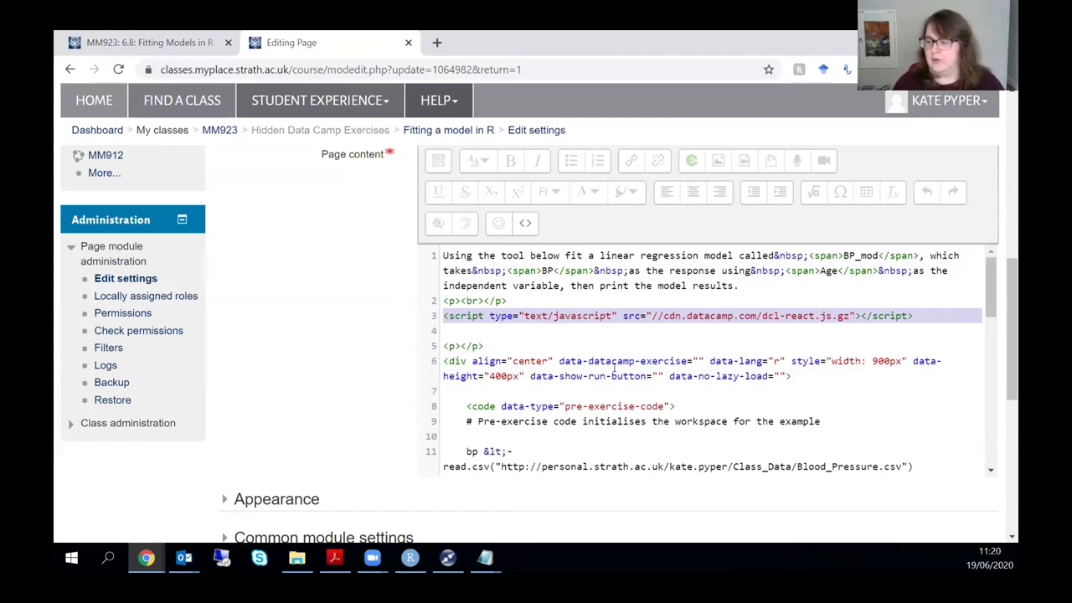
Step: Highlight the exercise div's attributes in turn: align and data-datacamp-exercise, the width and height settings, data-show-run-button, and data-no-lazy-load
{"action": "left_click_drag", "start_coordinate": [471, 360], "coordinate": [709, 361]}
{"action": "left_click", "coordinate": [753, 357]}
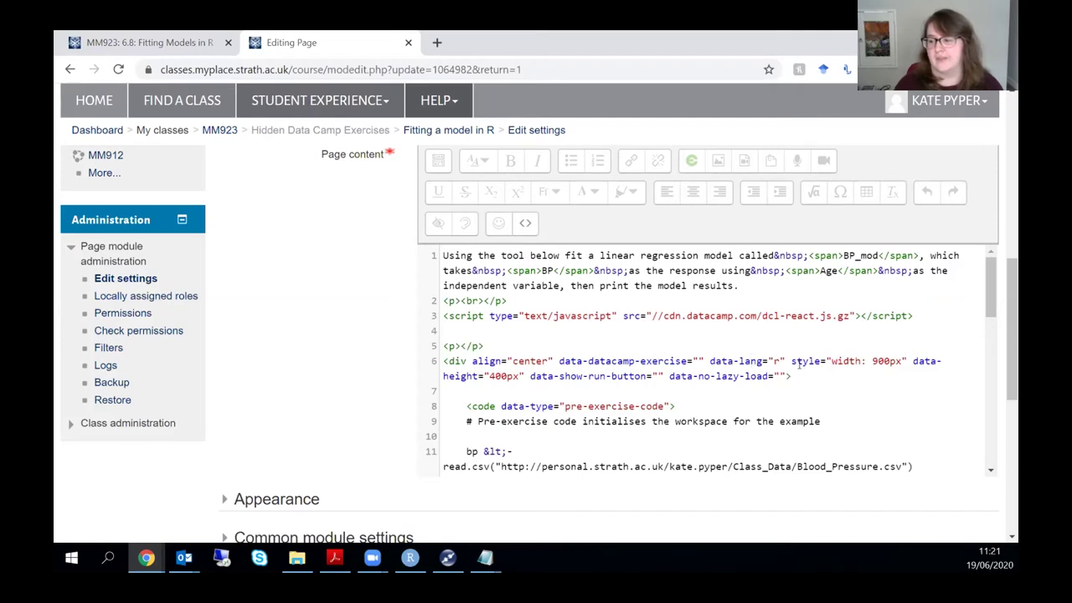
{"action": "left_click_drag", "start_coordinate": [794, 361], "coordinate": [525, 378]}
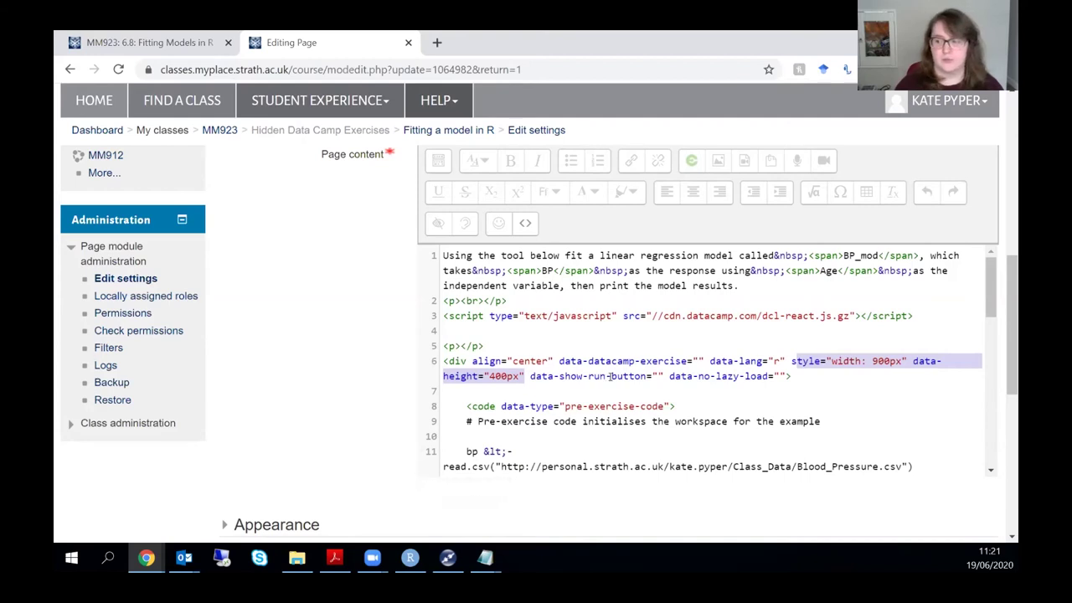
{"action": "left_click_drag", "start_coordinate": [665, 376], "coordinate": [526, 376]}
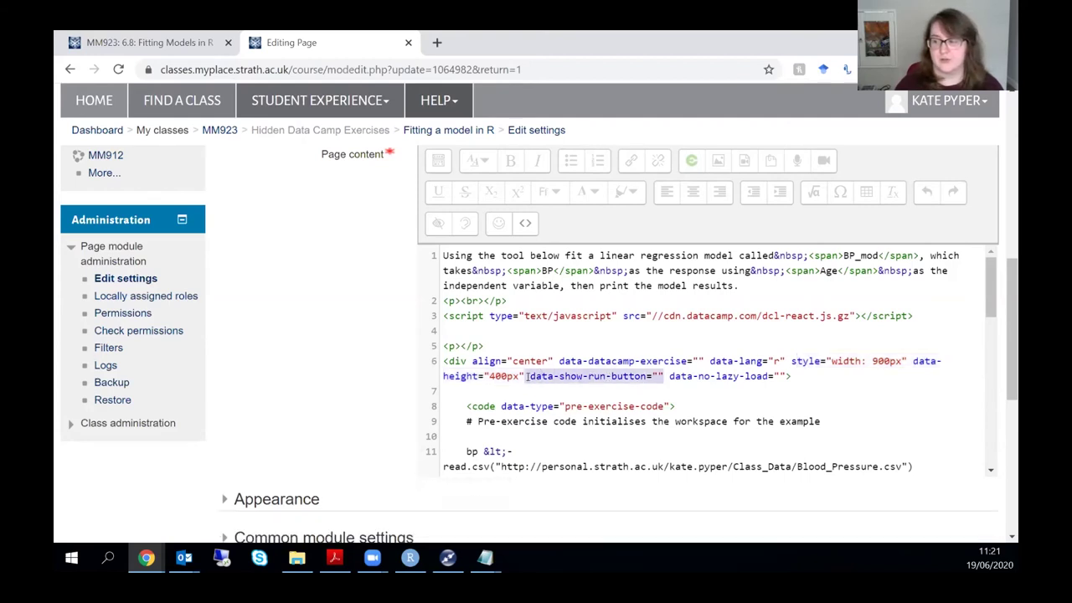
{"action": "left_click_drag", "start_coordinate": [668, 376], "coordinate": [785, 376]}
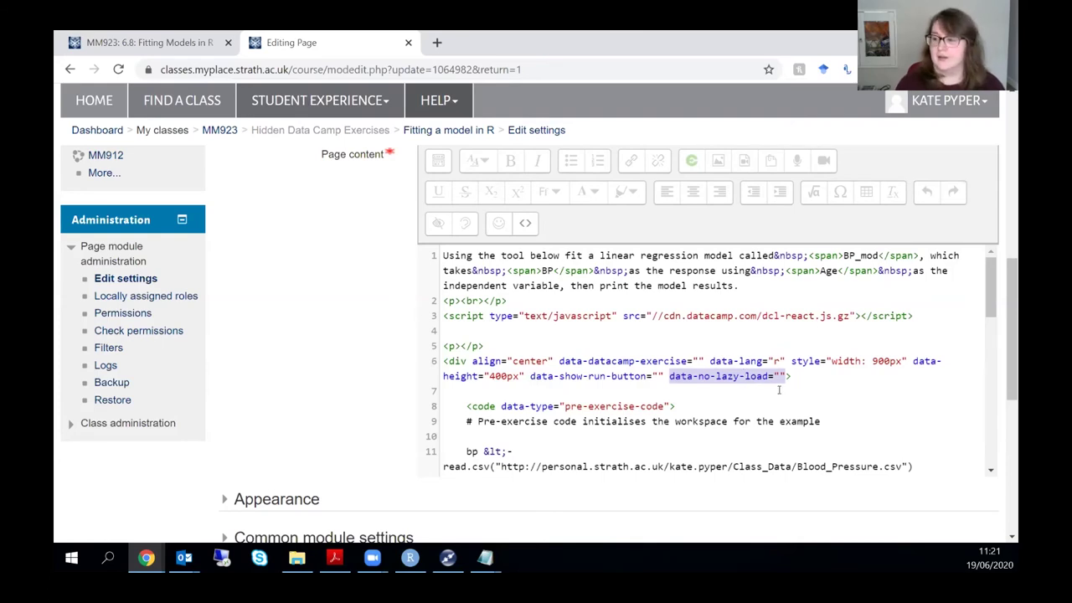
Step: Highlight the source from the script line through the opening exercise div, and the pre-exercise-code data type of the first code block
{"action": "left_click_drag", "start_coordinate": [798, 382], "coordinate": [441, 320]}
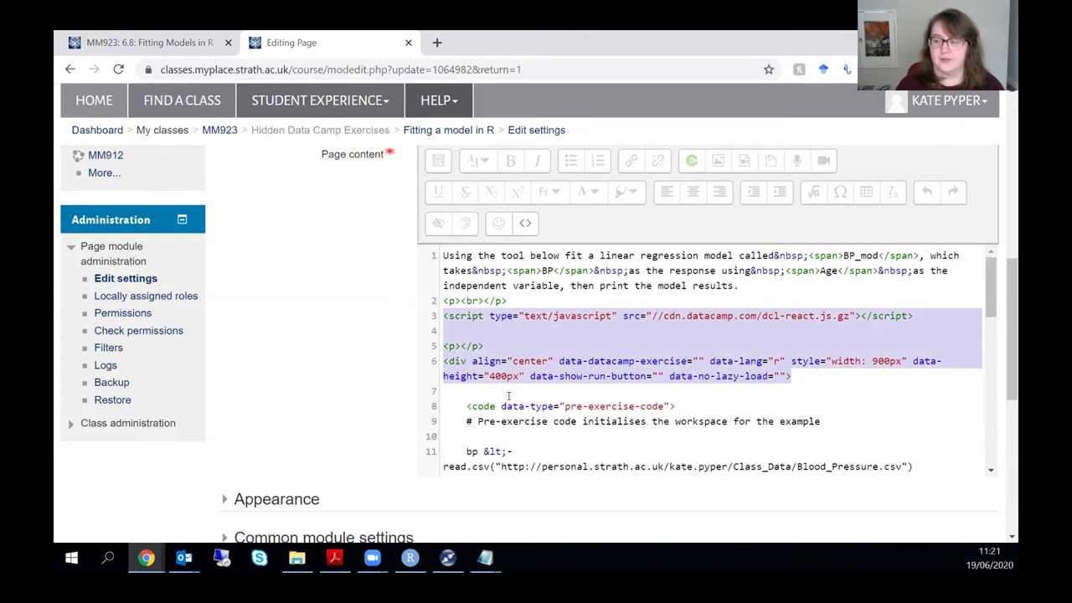
{"action": "scroll", "coordinate": [507, 396], "scroll_direction": "down", "scroll_amount": 1}
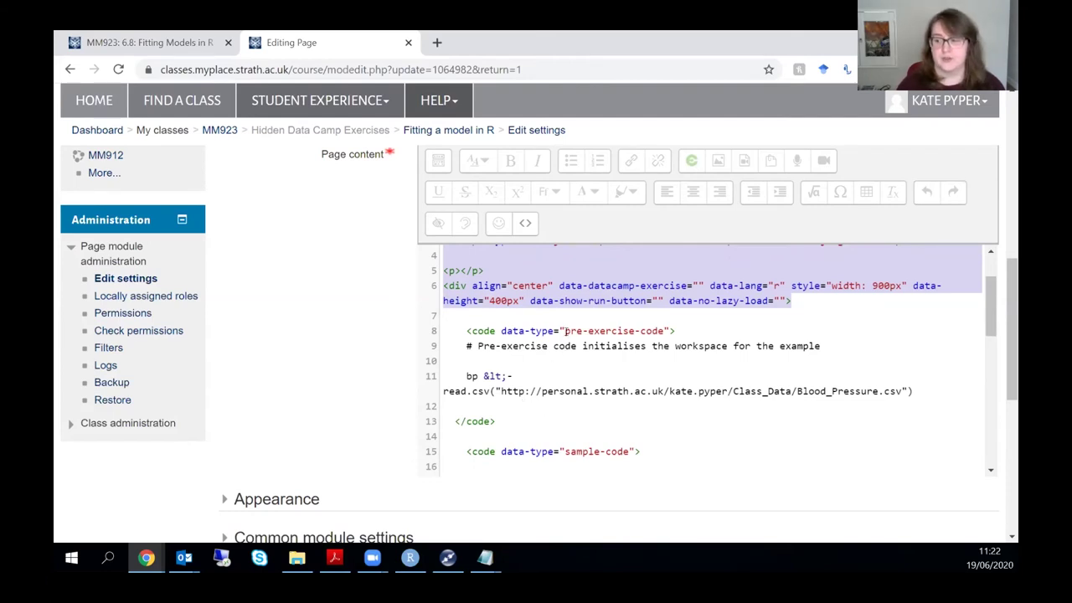
{"action": "left_click_drag", "start_coordinate": [565, 331], "coordinate": [668, 326]}
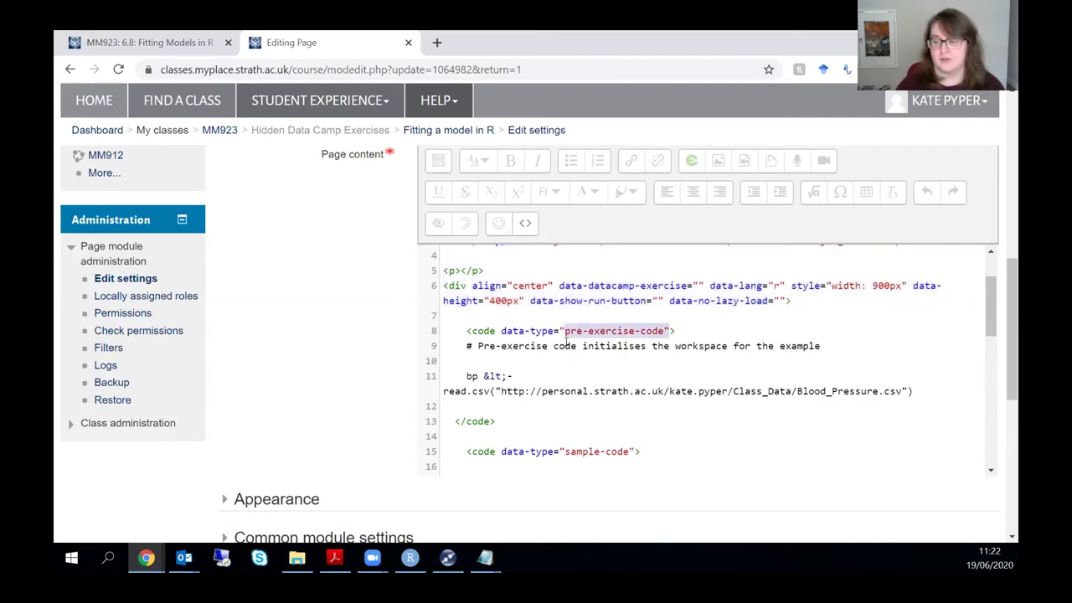
{"action": "scroll", "coordinate": [586, 394], "scroll_direction": "down", "scroll_amount": 1}
{"action": "scroll", "coordinate": [502, 339], "scroll_direction": "up", "scroll_amount": 1}
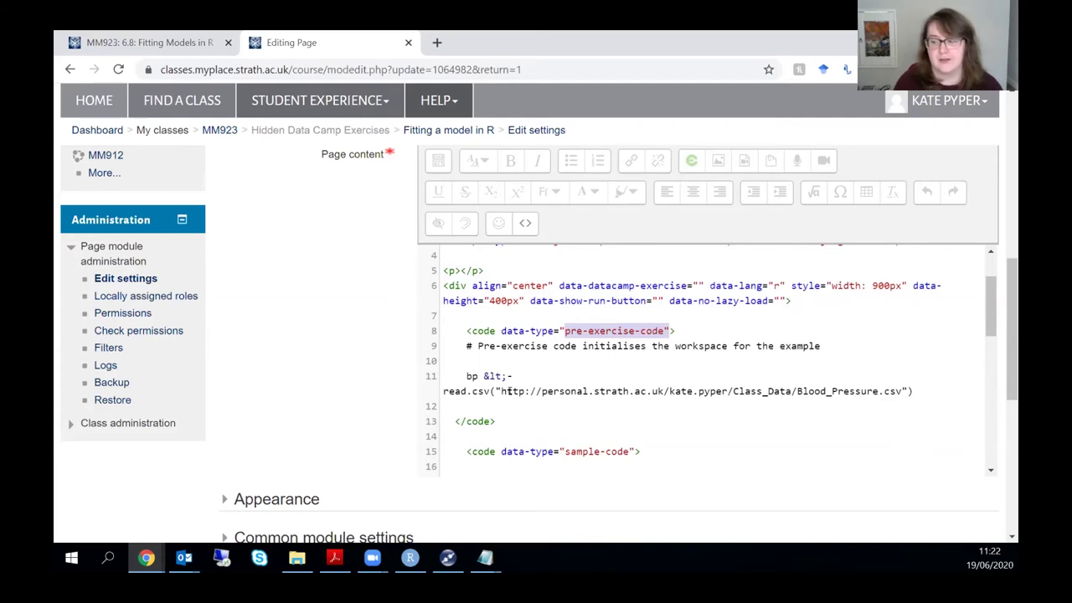
Step: Examine the sample-code, solution, sct and hint sections of the exercise source through to the closing div
{"action": "scroll", "coordinate": [507, 391], "scroll_direction": "down", "scroll_amount": 4}
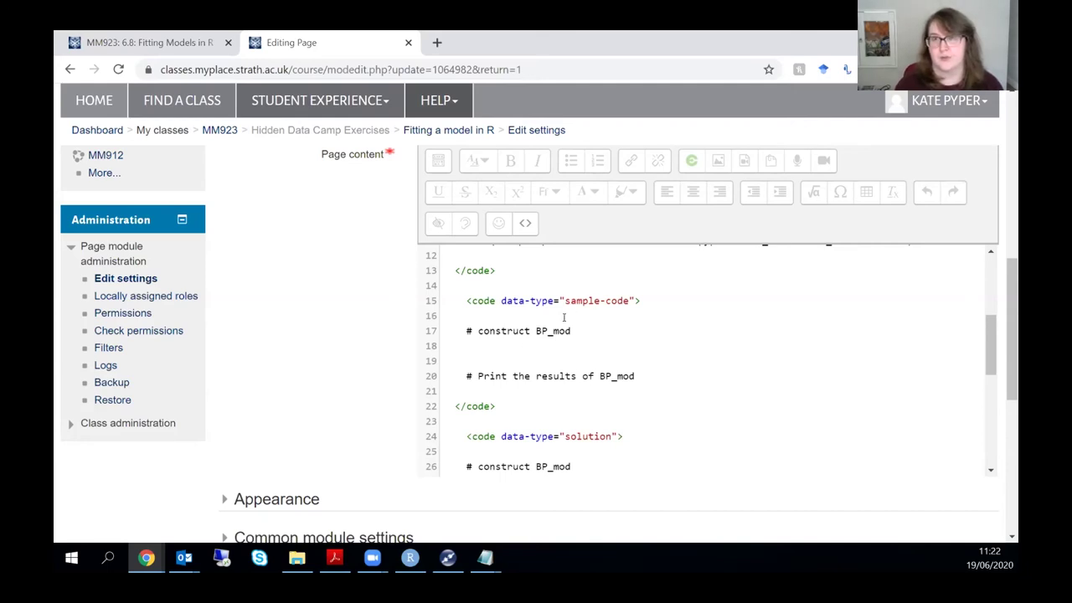
{"action": "scroll", "coordinate": [564, 317], "scroll_direction": "down", "scroll_amount": 3}
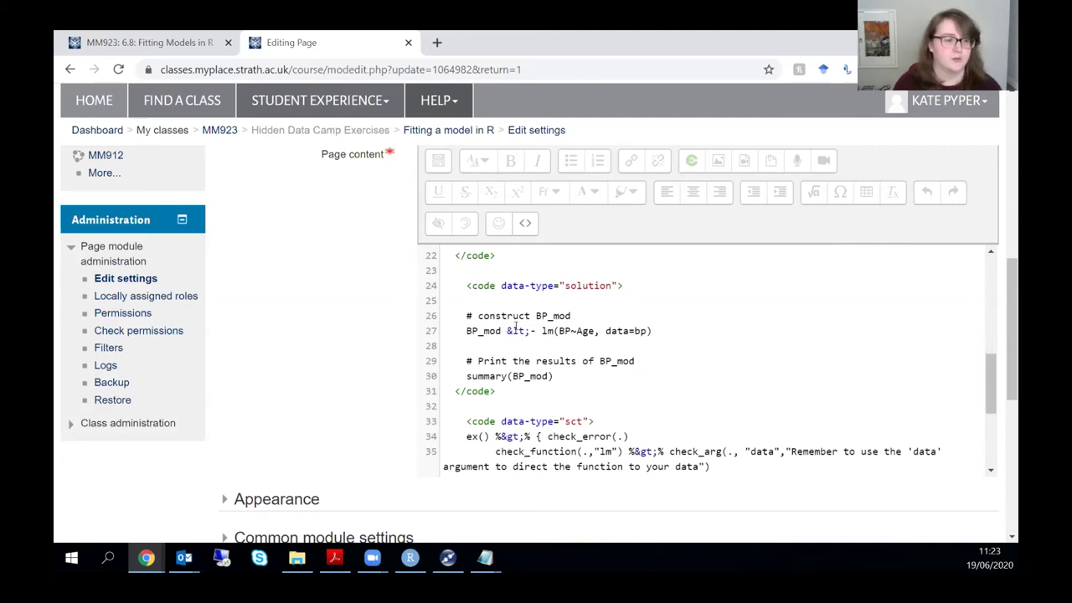
{"action": "scroll", "coordinate": [549, 338], "scroll_direction": "down", "scroll_amount": 2}
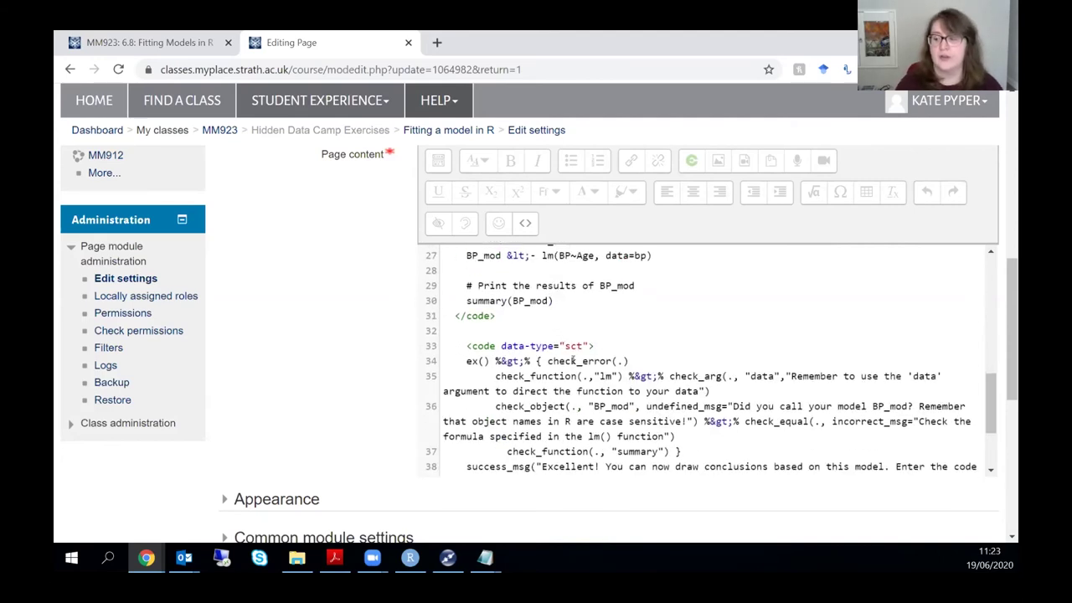
{"action": "scroll", "coordinate": [585, 345], "scroll_direction": "down", "scroll_amount": 2}
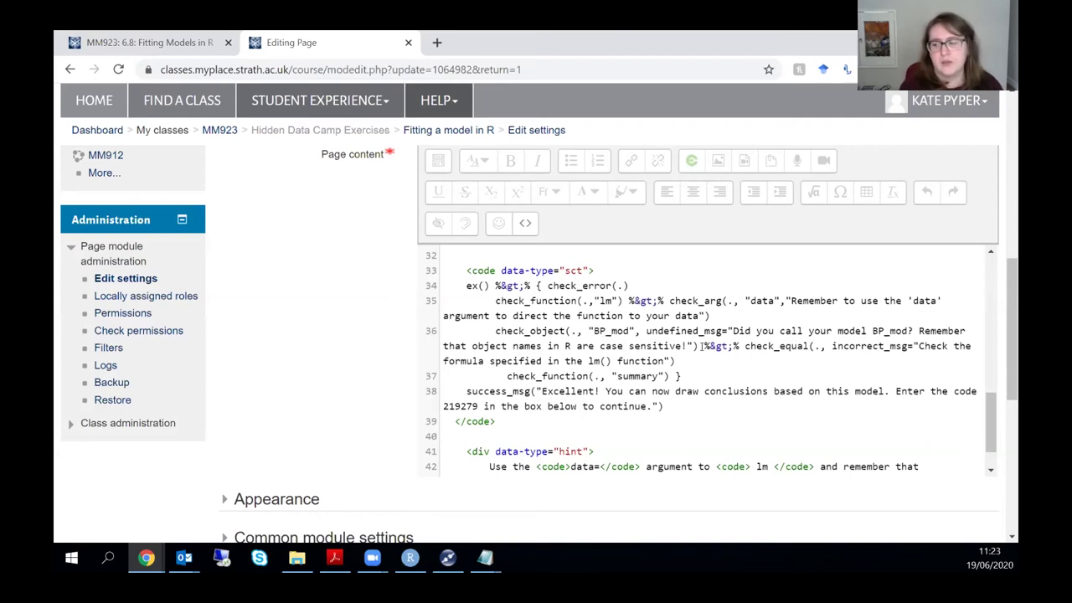
{"action": "scroll", "coordinate": [703, 347], "scroll_direction": "down", "scroll_amount": 2}
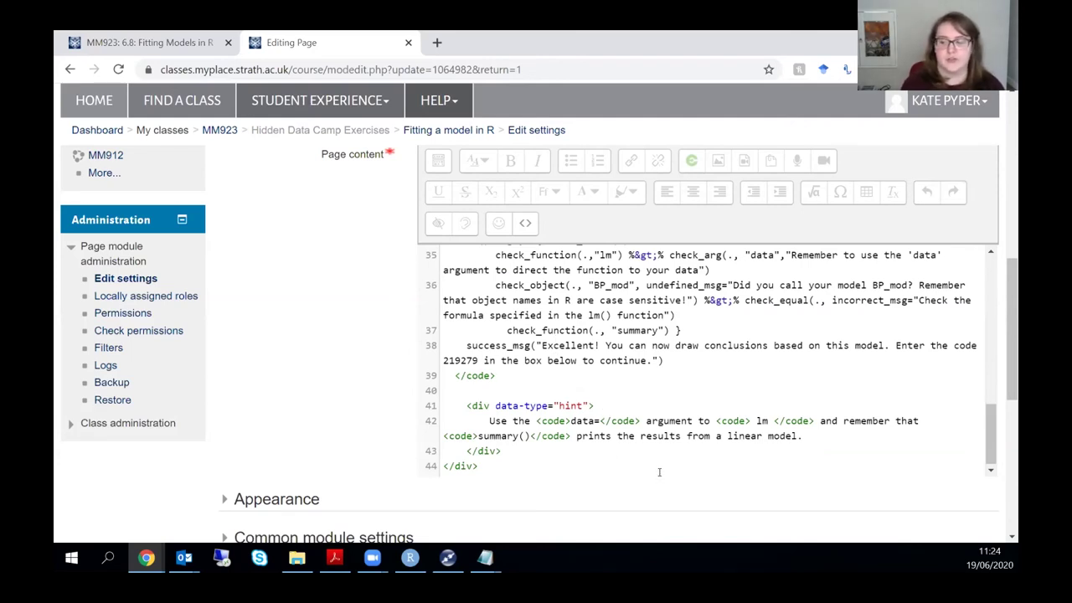
{"action": "scroll", "coordinate": [670, 427], "scroll_direction": "down", "scroll_amount": 1}
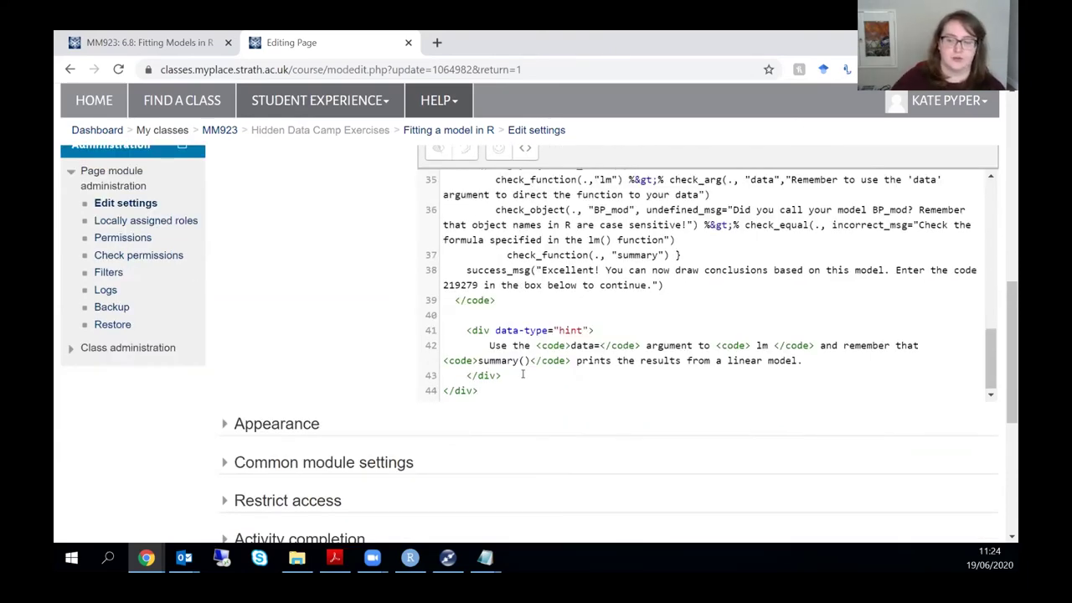
{"action": "scroll", "coordinate": [536, 394], "scroll_direction": "down", "scroll_amount": 2}
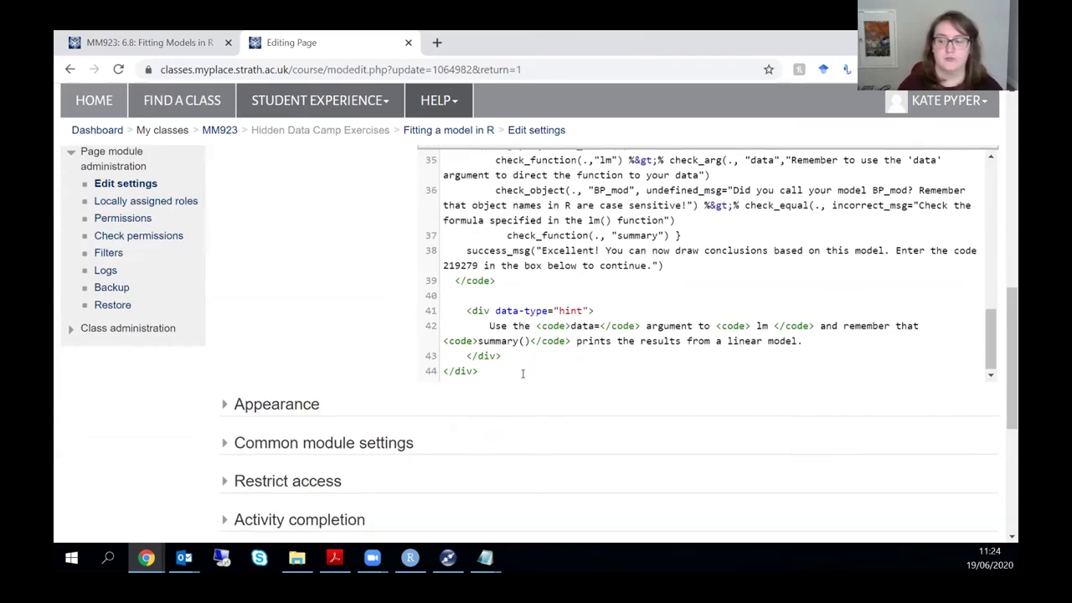
{"action": "scroll", "coordinate": [282, 344], "scroll_direction": "up", "scroll_amount": 4}
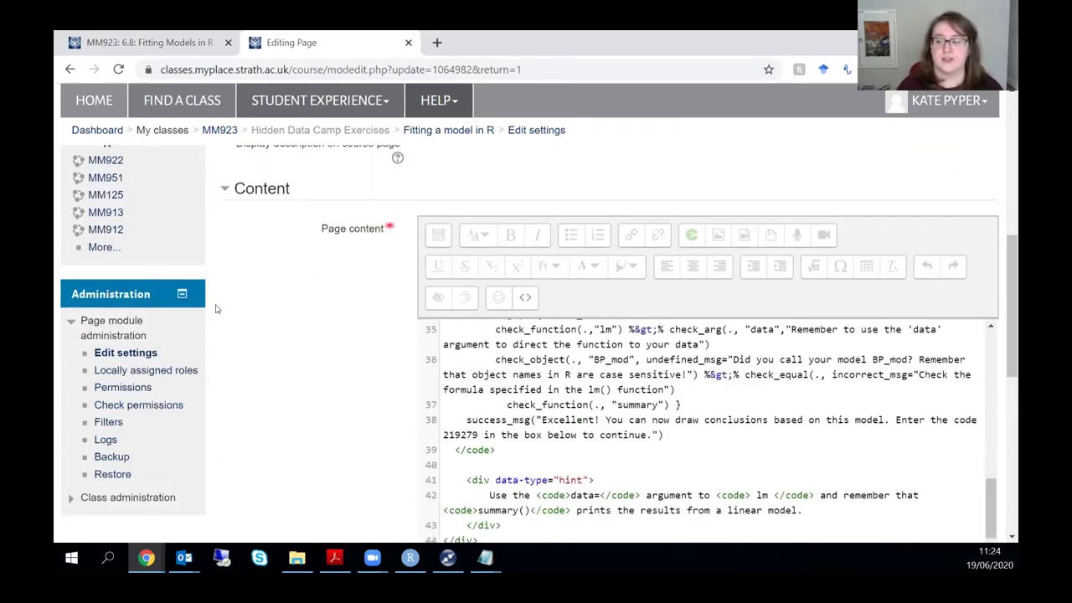
{"action": "scroll", "coordinate": [429, 374], "scroll_direction": "down", "scroll_amount": 2}
{"action": "scroll", "coordinate": [681, 308], "scroll_direction": "up", "scroll_amount": 2}
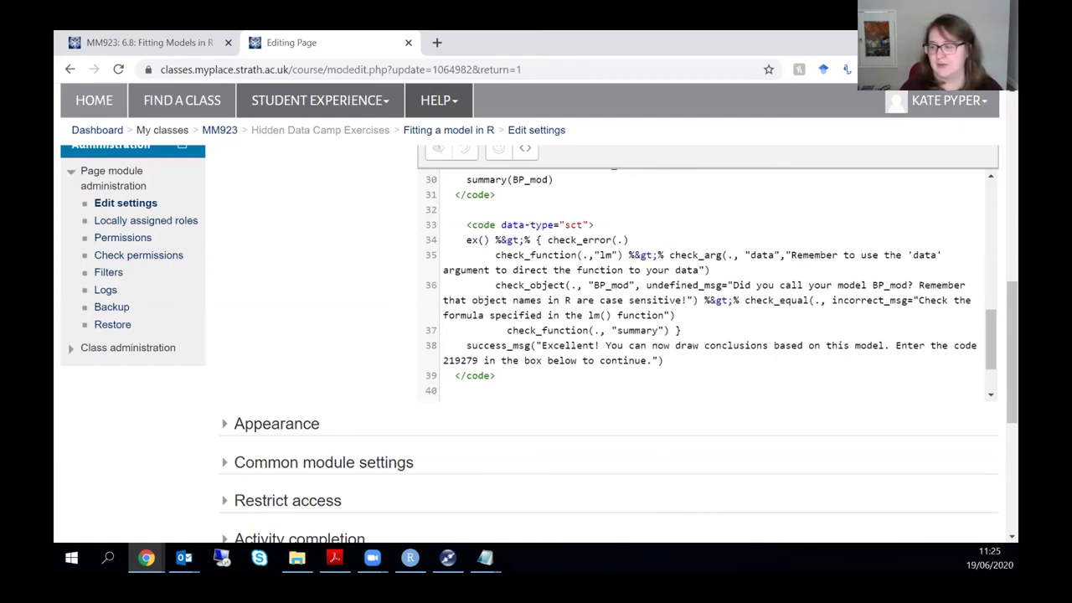
Step: Switch to the 2-9 Fit file in Notepad and view its exercise code through to the sct section
{"action": "mouse_move", "coordinate": [491, 569]}
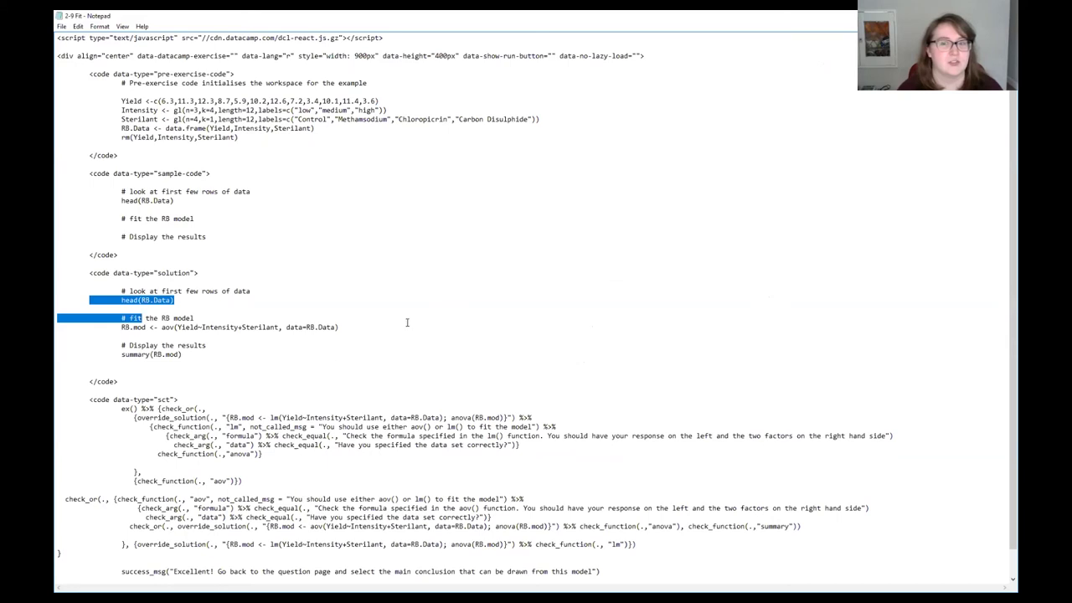
{"action": "left_click", "coordinate": [383, 251]}
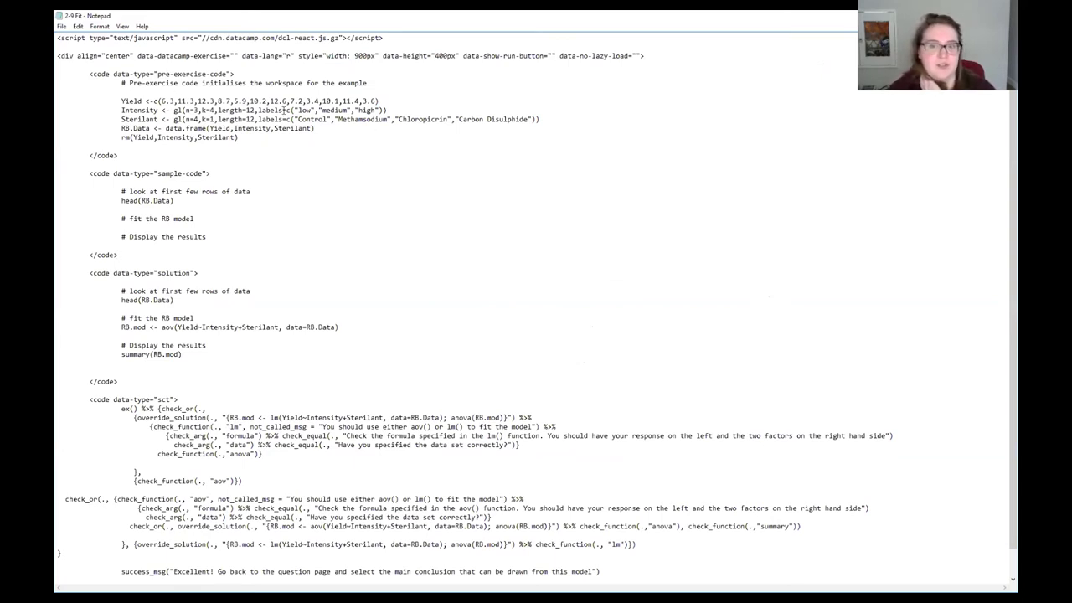
{"action": "scroll", "coordinate": [270, 124], "scroll_direction": "down", "scroll_amount": 1}
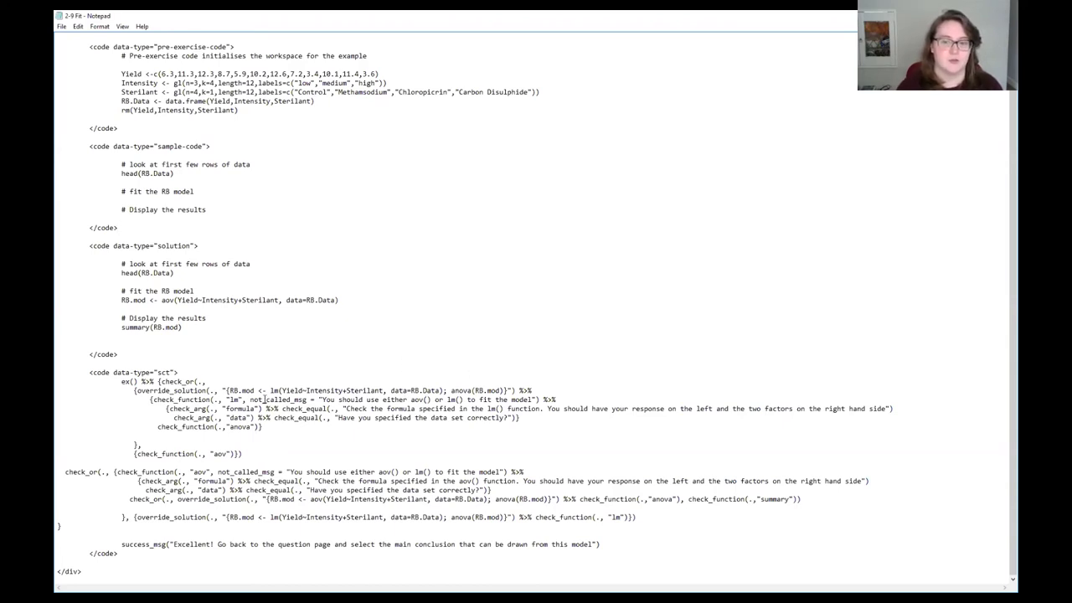
Step: Highlight the check_function calls for "anova" and "aov" in the first check_or block of the sct code
{"action": "left_click", "coordinate": [259, 427]}
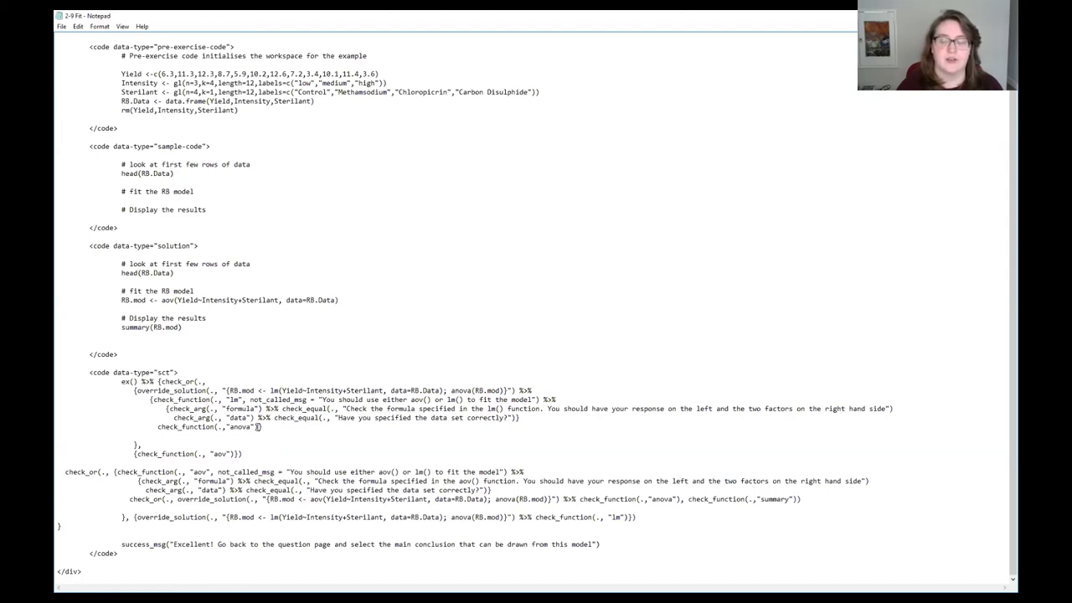
{"action": "left_click_drag", "start_coordinate": [259, 427], "coordinate": [169, 428]}
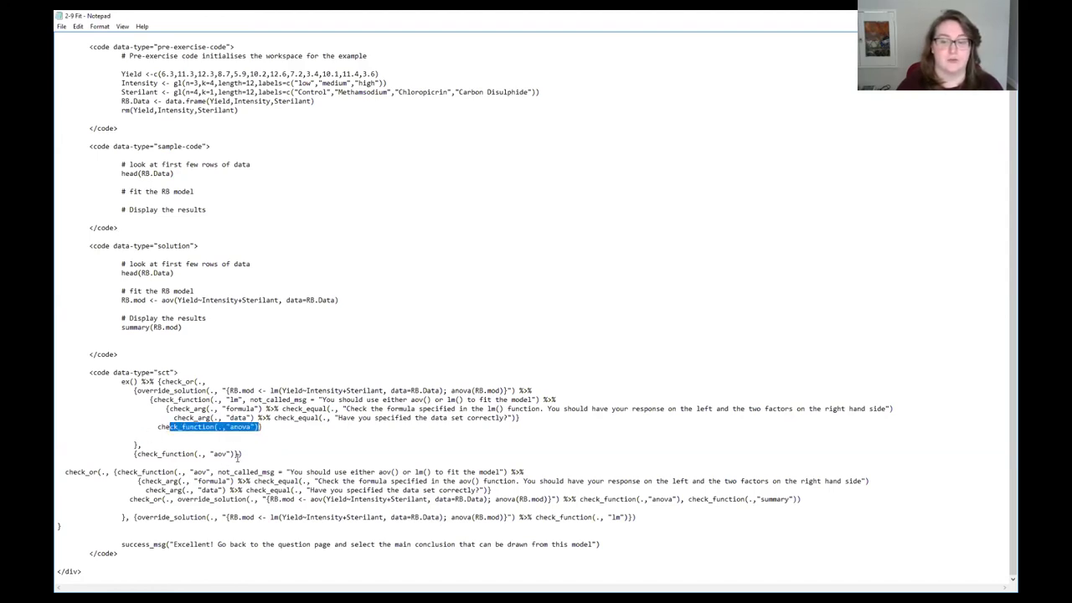
{"action": "left_click_drag", "start_coordinate": [238, 453], "coordinate": [132, 452]}
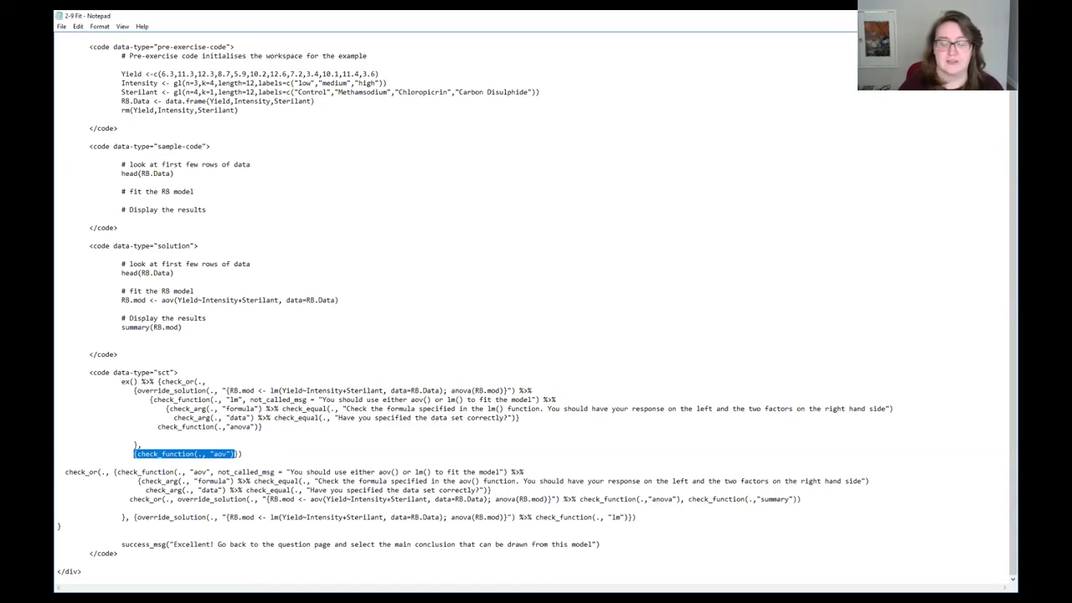
{"action": "left_click", "coordinate": [595, 506]}
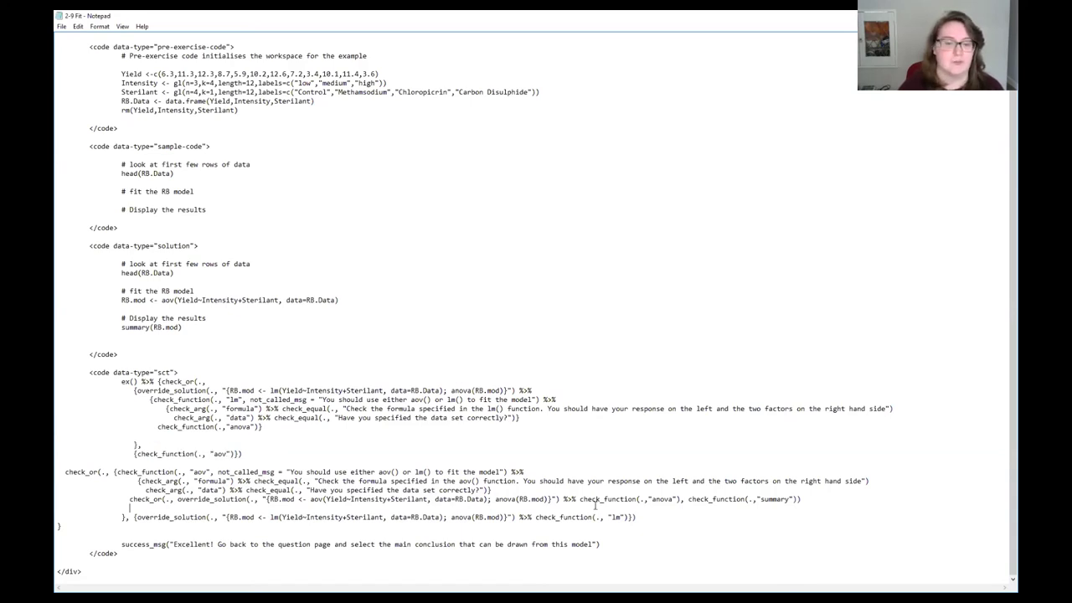